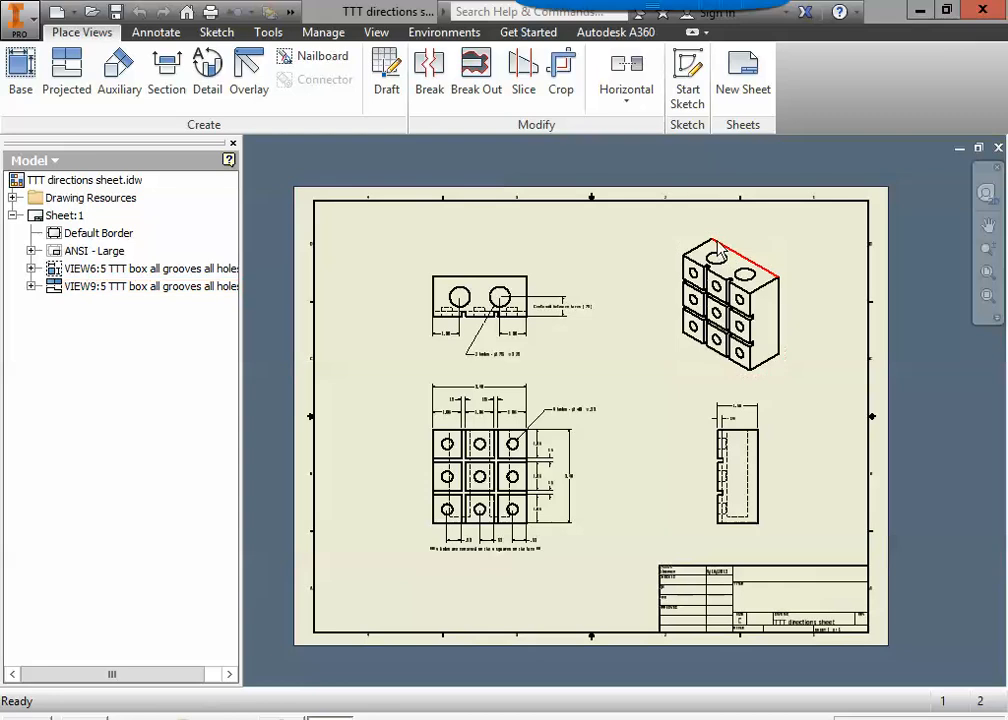
Examine the isometric view and the dimensioned views of the tic-tac-toe block in the directions drawing.
{"action": "scroll", "coordinate": [705, 318], "scroll_direction": "up", "scroll_amount": 6}
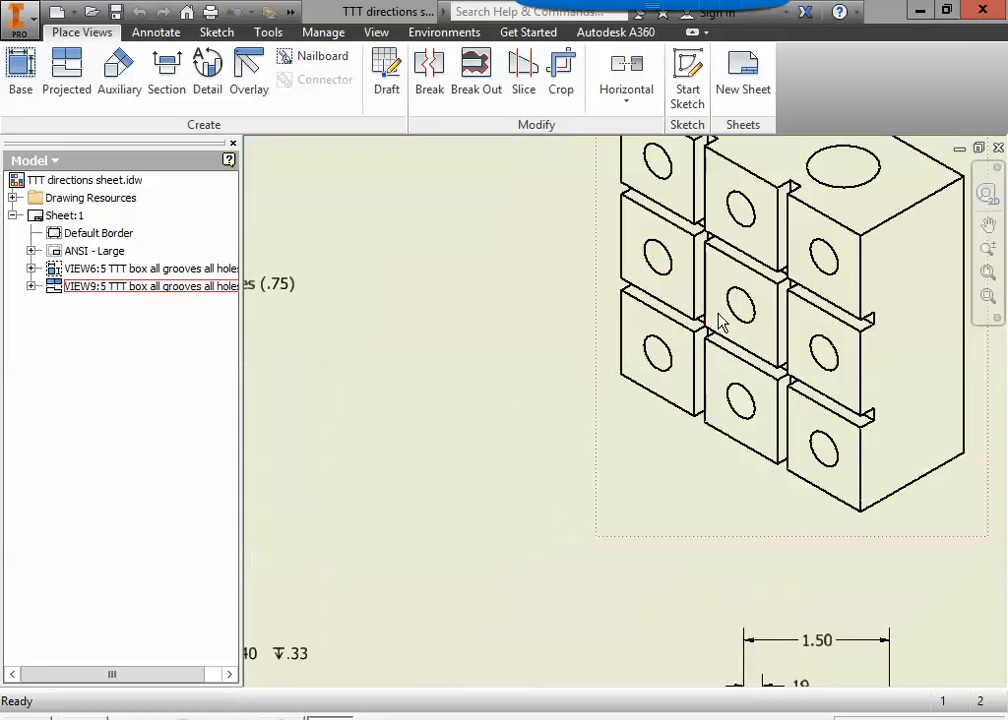
{"action": "middle_click_drag", "start_coordinate": [719, 315], "coordinate": [567, 422]}
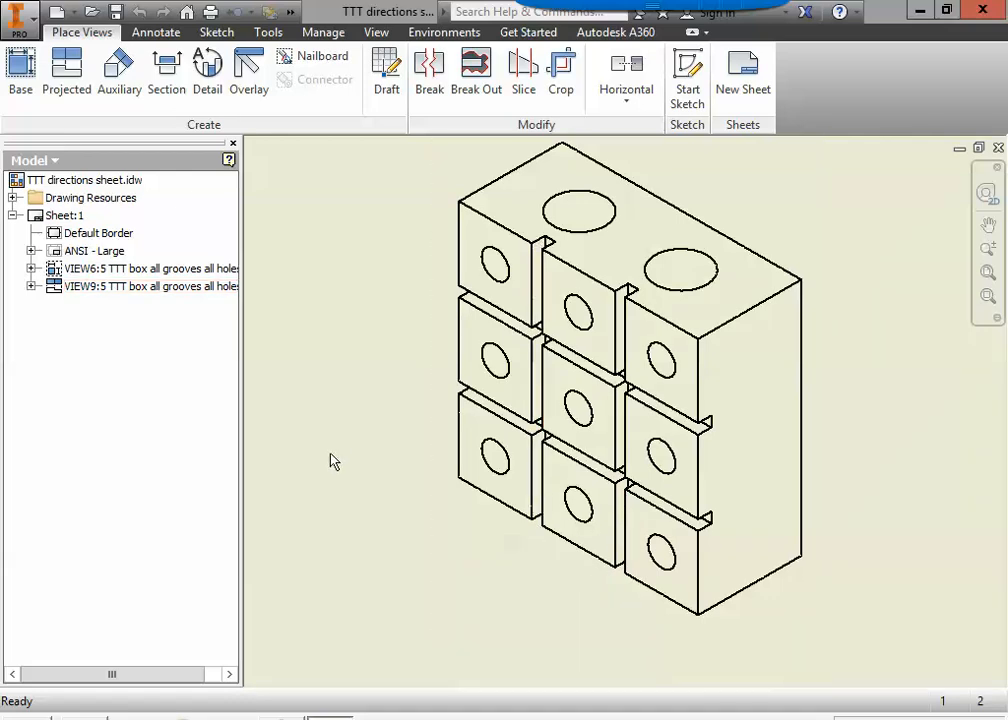
{"action": "scroll", "coordinate": [332, 459], "scroll_direction": "up", "scroll_amount": 4}
{"action": "mouse_move", "coordinate": [334, 460]}
{"action": "middle_mouse_down"}
{"action": "mouse_move", "coordinate": [360, 459]}
{"action": "mouse_move", "coordinate": [683, 324]}
{"action": "middle_mouse_up"}
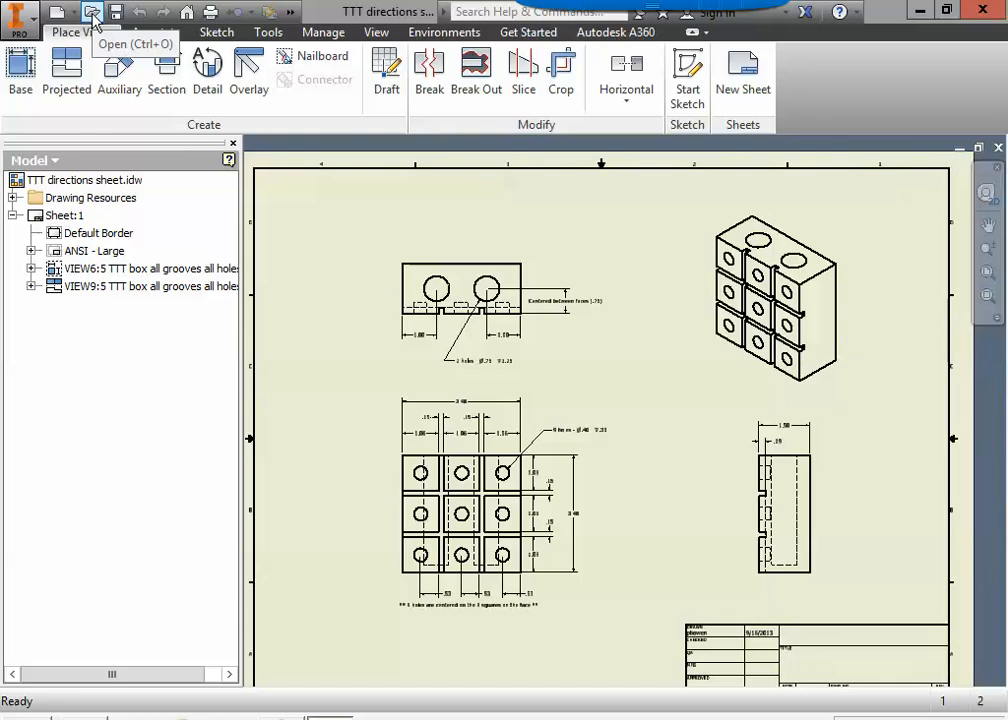
Start opening an existing file and set the lookup location to the personal network home drive.
{"action": "left_click", "coordinate": [18, 20]}
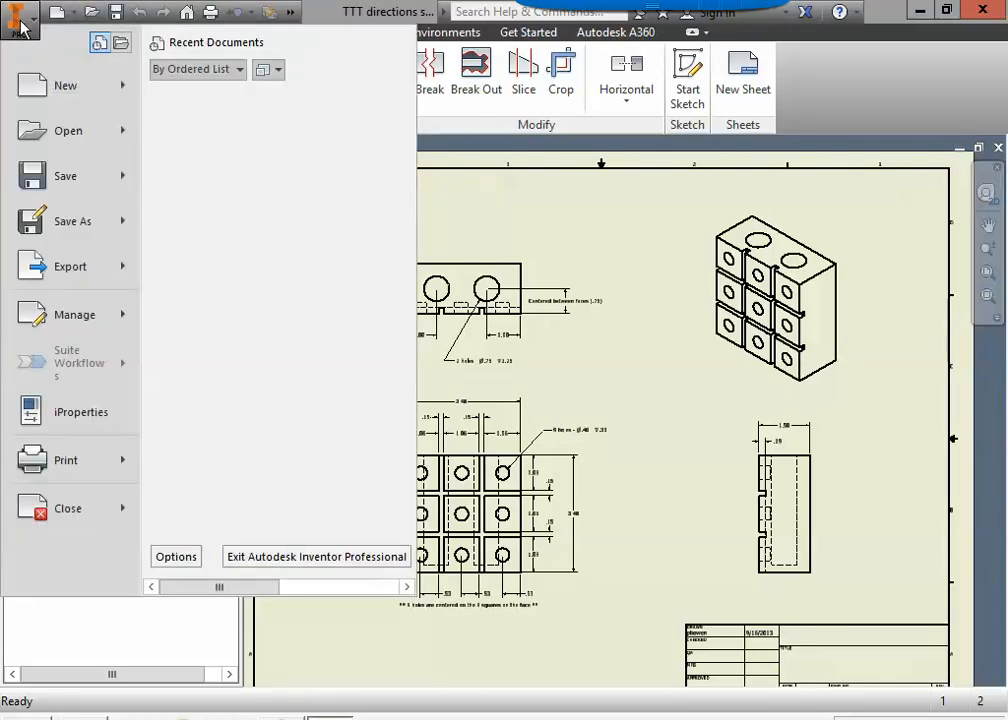
{"action": "left_click", "coordinate": [12, 136]}
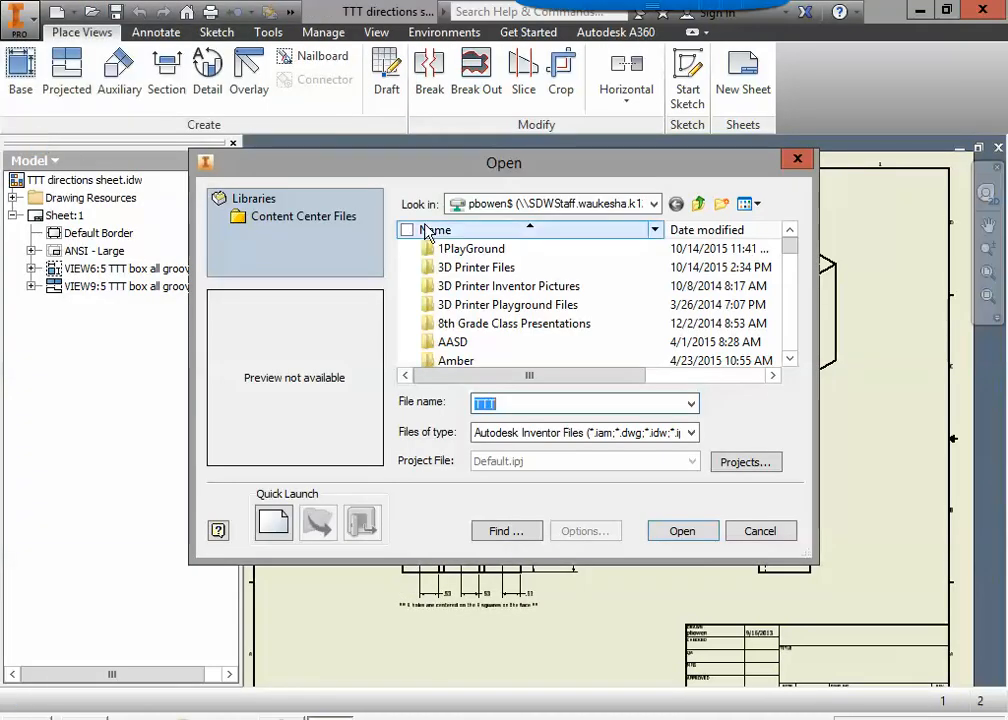
{"action": "left_click", "coordinate": [655, 204]}
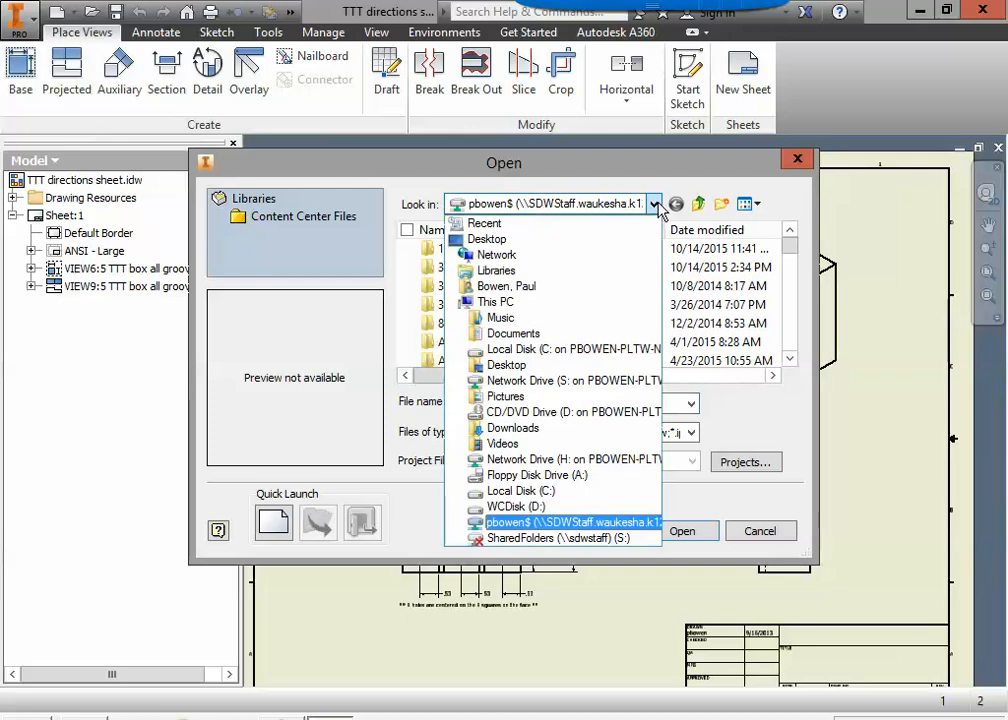
{"action": "left_click", "coordinate": [657, 205]}
{"action": "left_click", "coordinate": [657, 205]}
{"action": "left_click", "coordinate": [657, 205]}
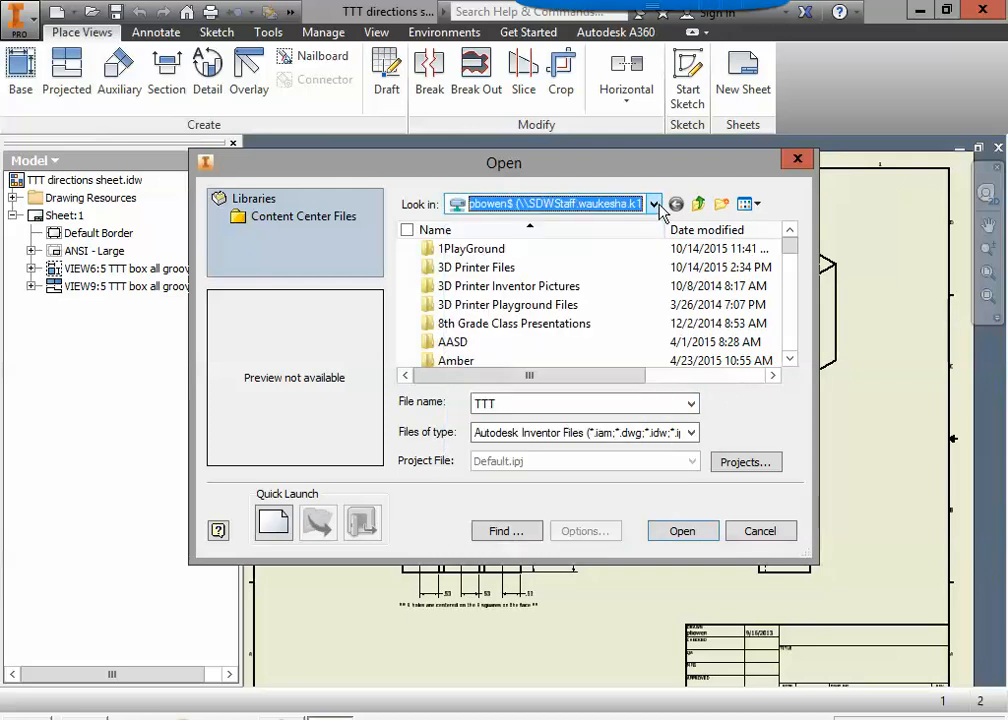
{"action": "left_click", "coordinate": [655, 204]}
{"action": "left_click", "coordinate": [655, 204]}
{"action": "left_click", "coordinate": [655, 204]}
{"action": "left_click", "coordinate": [655, 204]}
{"action": "left_click", "coordinate": [656, 205]}
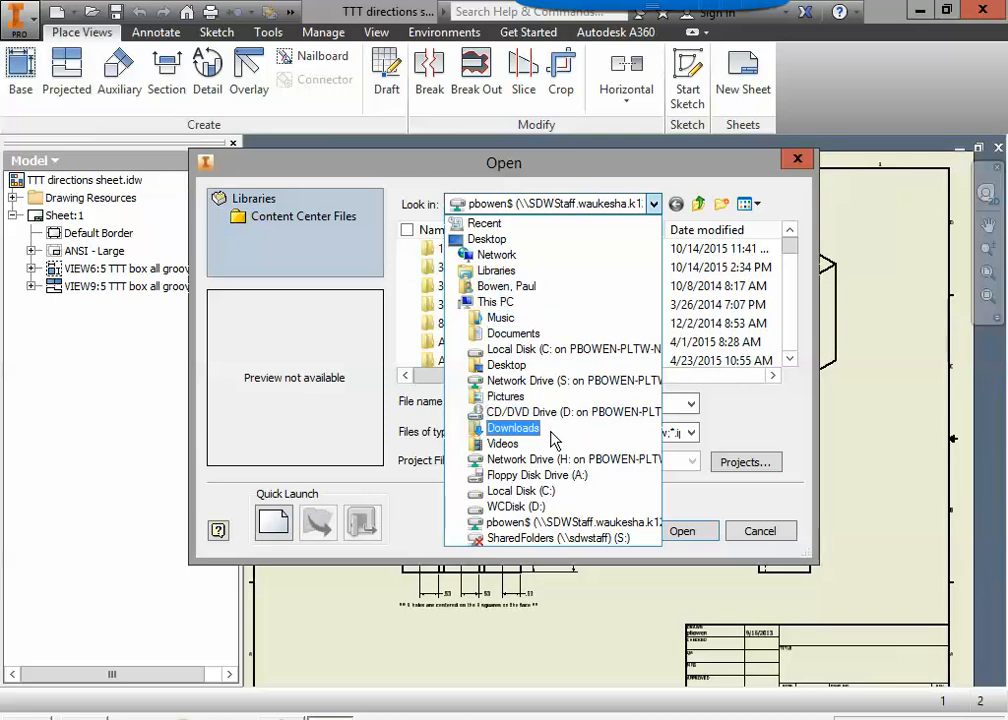
{"action": "left_click", "coordinate": [512, 532]}
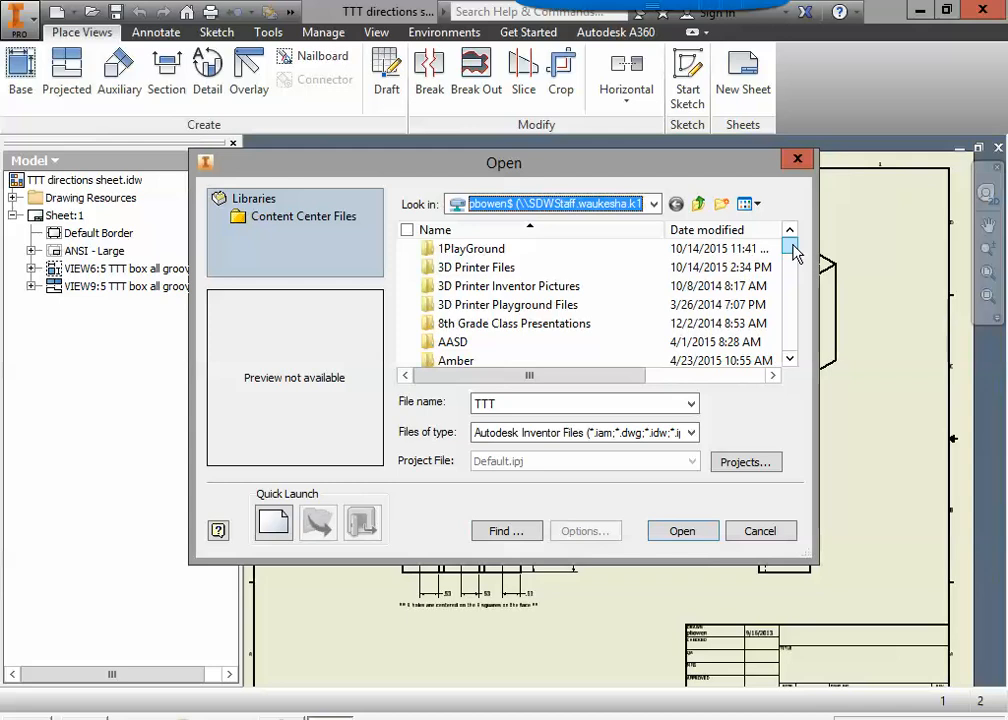
Find the TTT part file on the network drive and open it.
{"action": "left_click_drag", "start_coordinate": [795, 254], "coordinate": [805, 352]}
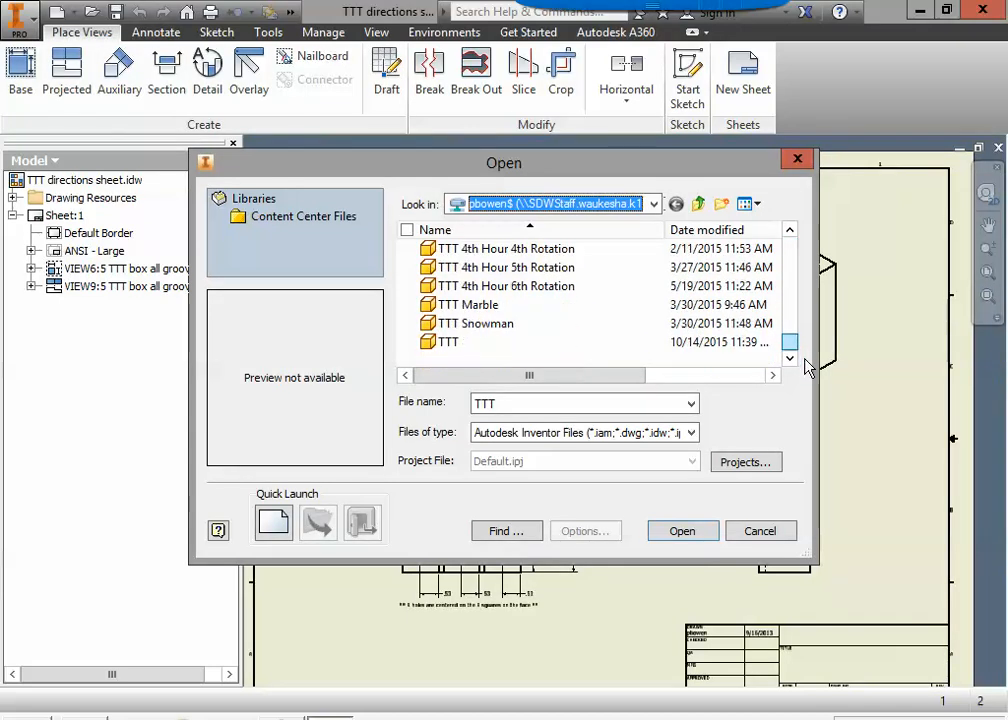
{"action": "left_click", "coordinate": [443, 342]}
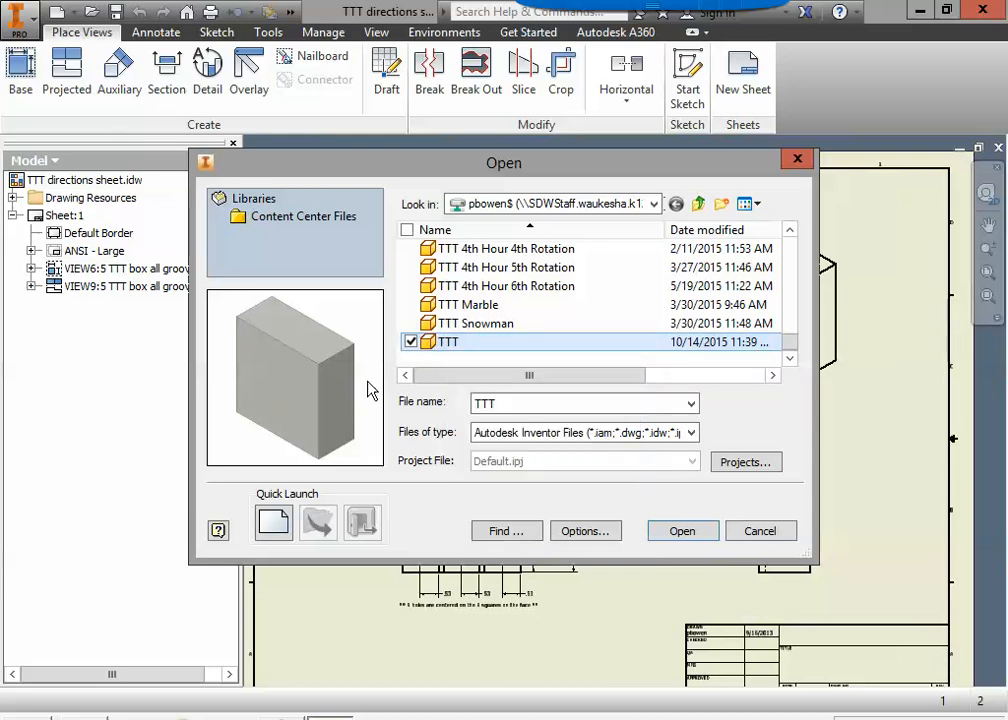
{"action": "left_click", "coordinate": [697, 532]}
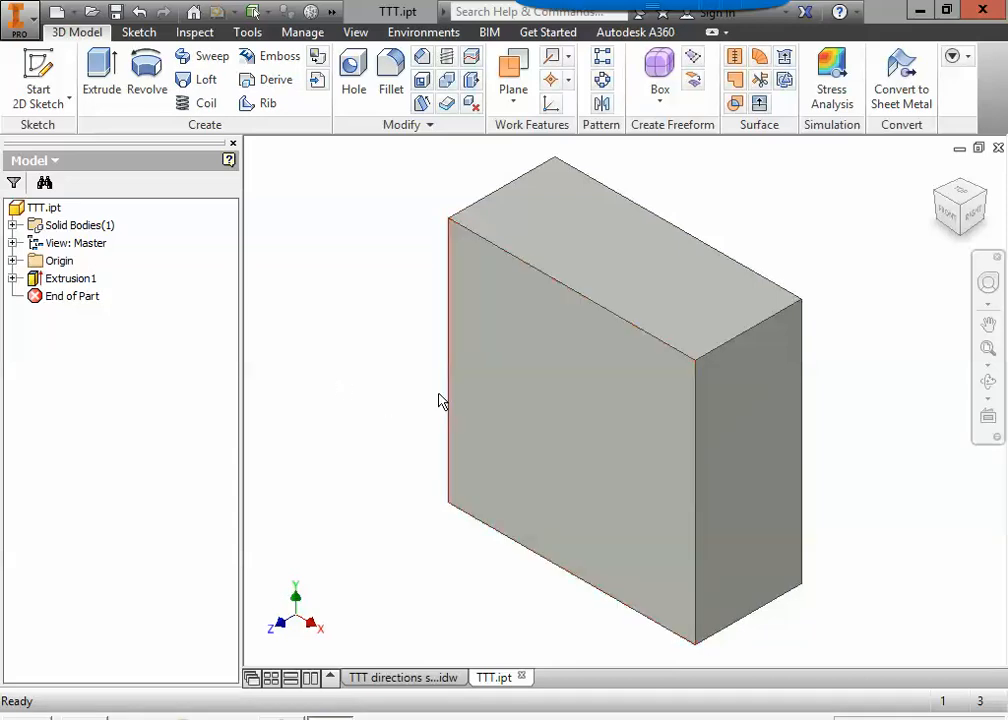
Start a 2D sketch on the block's large front face and show the whole face head-on.
{"action": "left_click", "coordinate": [60, 63]}
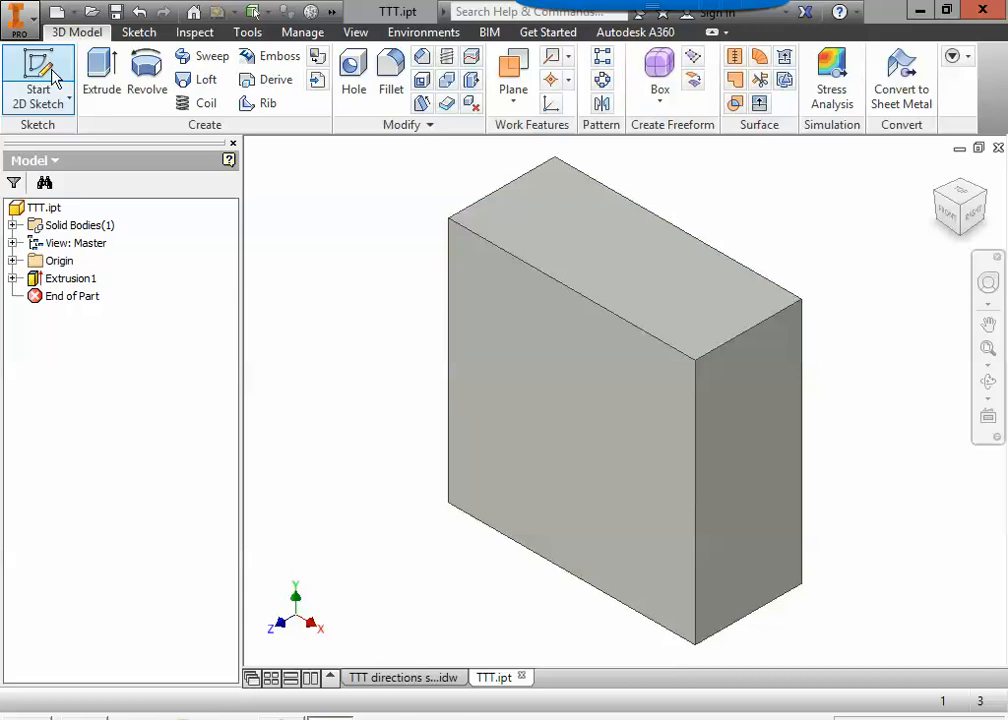
{"action": "left_click", "coordinate": [52, 72]}
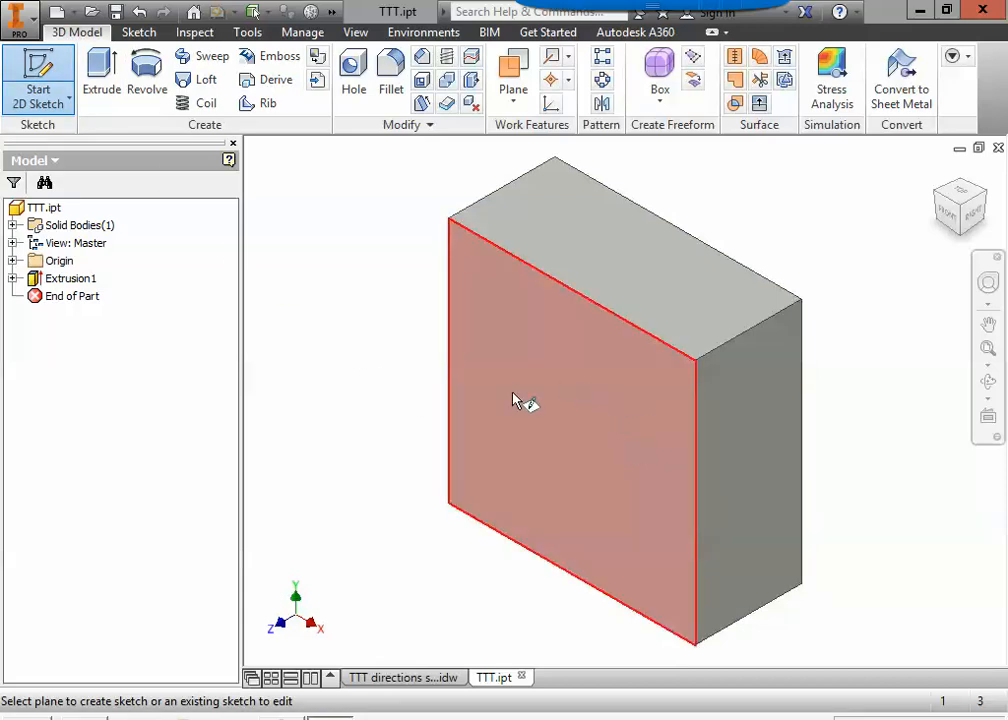
{"action": "left_click", "coordinate": [567, 405]}
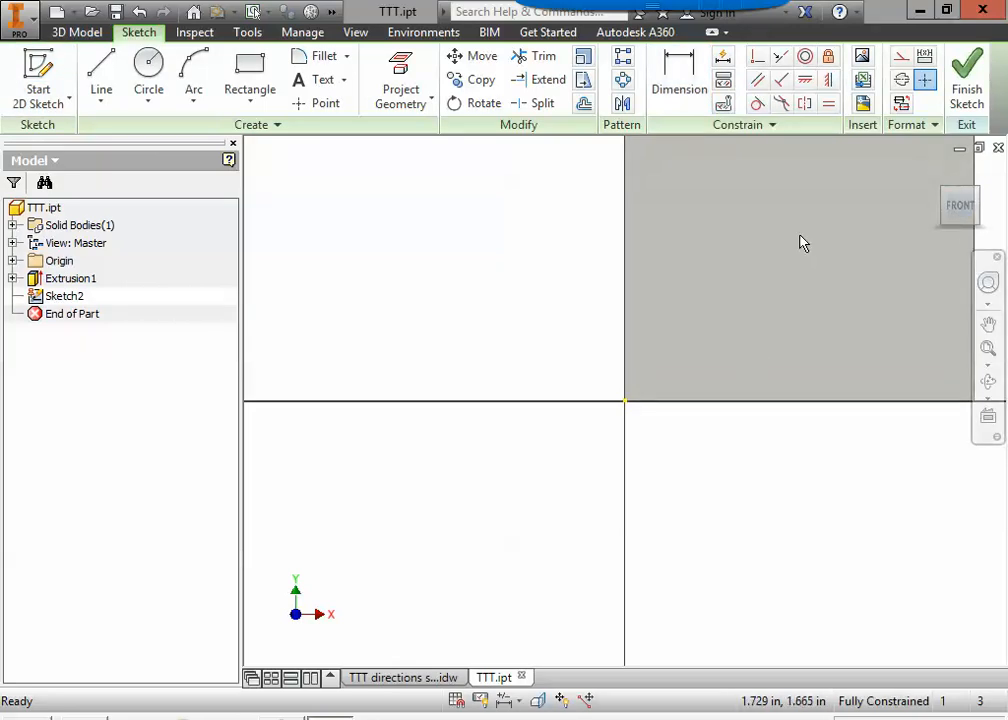
{"action": "left_click", "coordinate": [963, 206]}
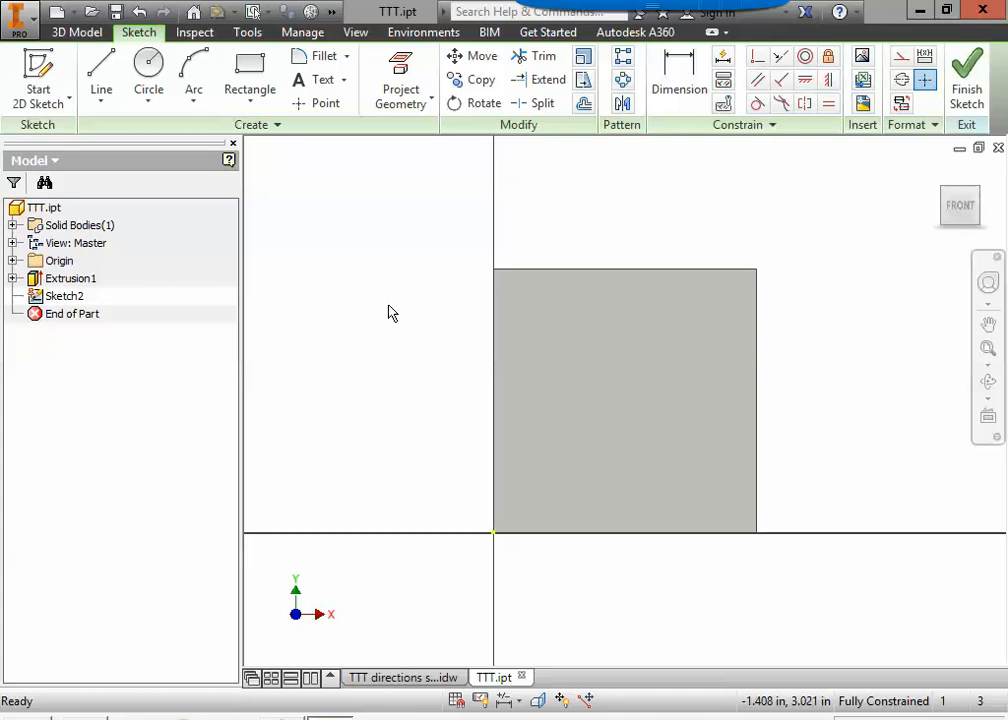
Check the groove widths and spacing in the front view of the TTT directions sheet, and return to the TTT part.
{"action": "left_click", "coordinate": [396, 680]}
{"action": "scroll", "coordinate": [440, 540], "scroll_direction": "up", "scroll_amount": 3}
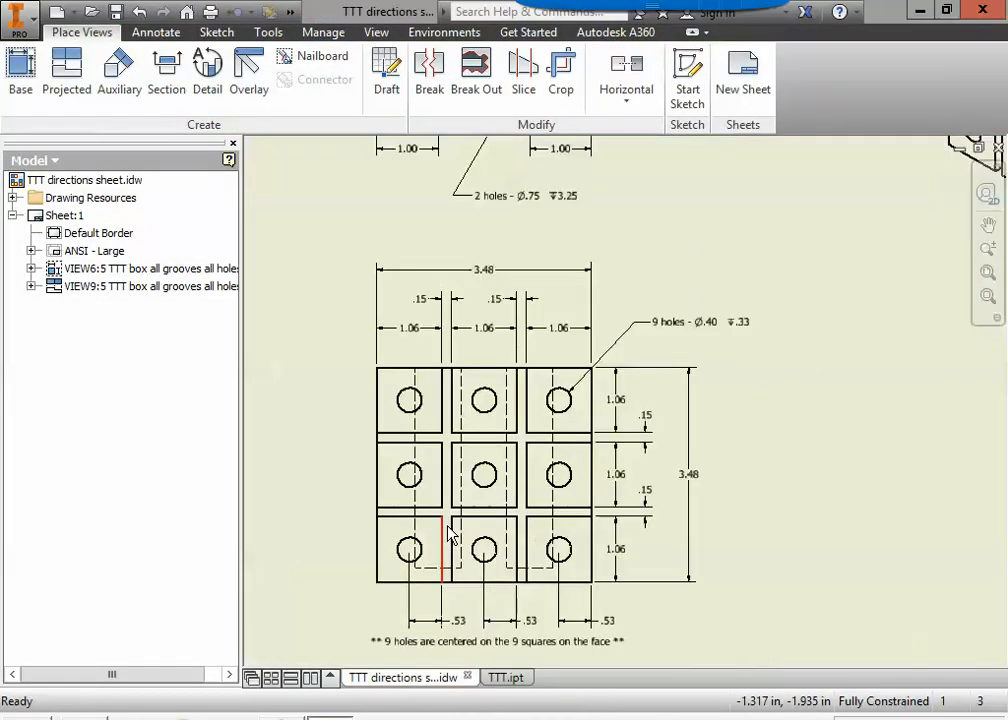
{"action": "mouse_move", "coordinate": [450, 540]}
{"action": "middle_mouse_down"}
{"action": "mouse_move", "coordinate": [461, 542]}
{"action": "mouse_move", "coordinate": [475, 500]}
{"action": "middle_mouse_up"}
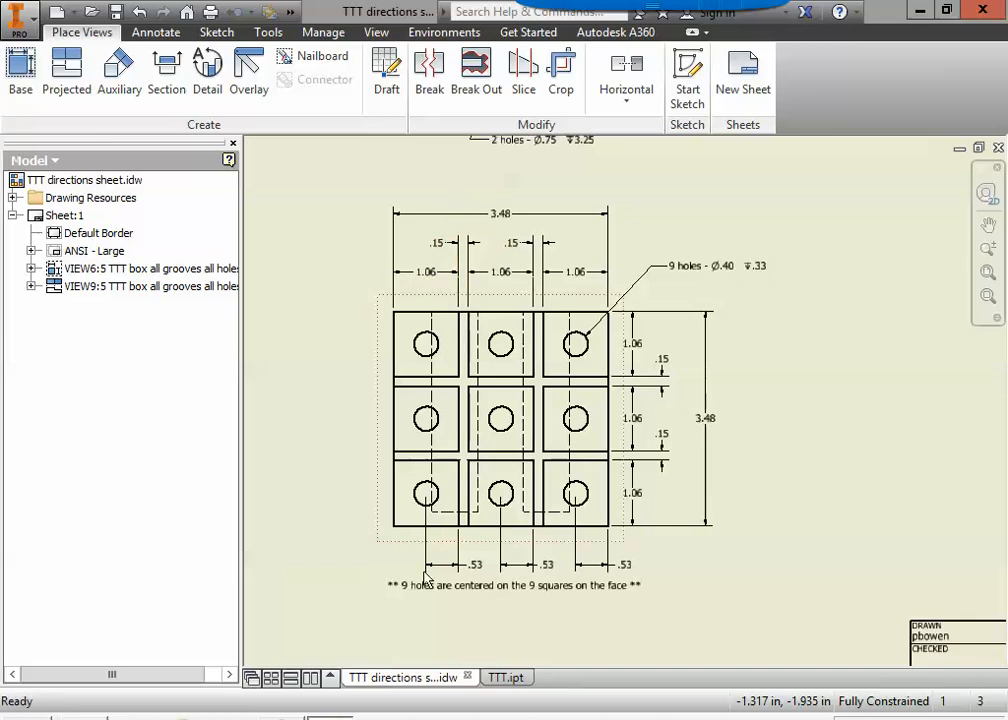
{"action": "left_click", "coordinate": [510, 678]}
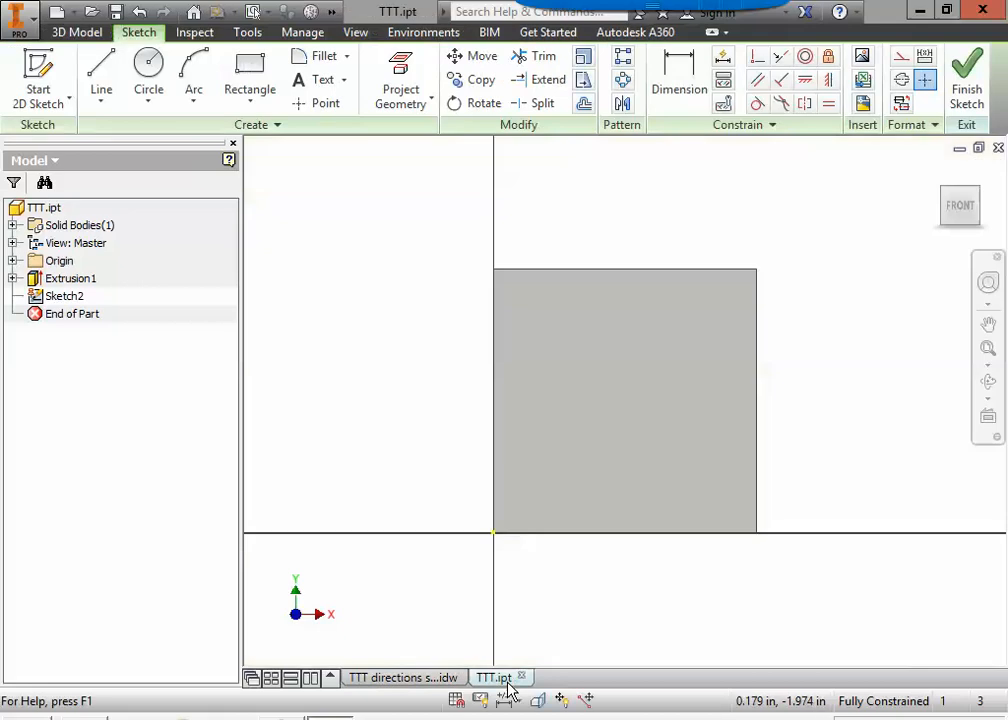
Sketch a vertical rectangle 0.15 in wide and about 5.35 in tall, crossing the face's left part and overshooting its top and bottom edges.
{"action": "left_click", "coordinate": [250, 65]}
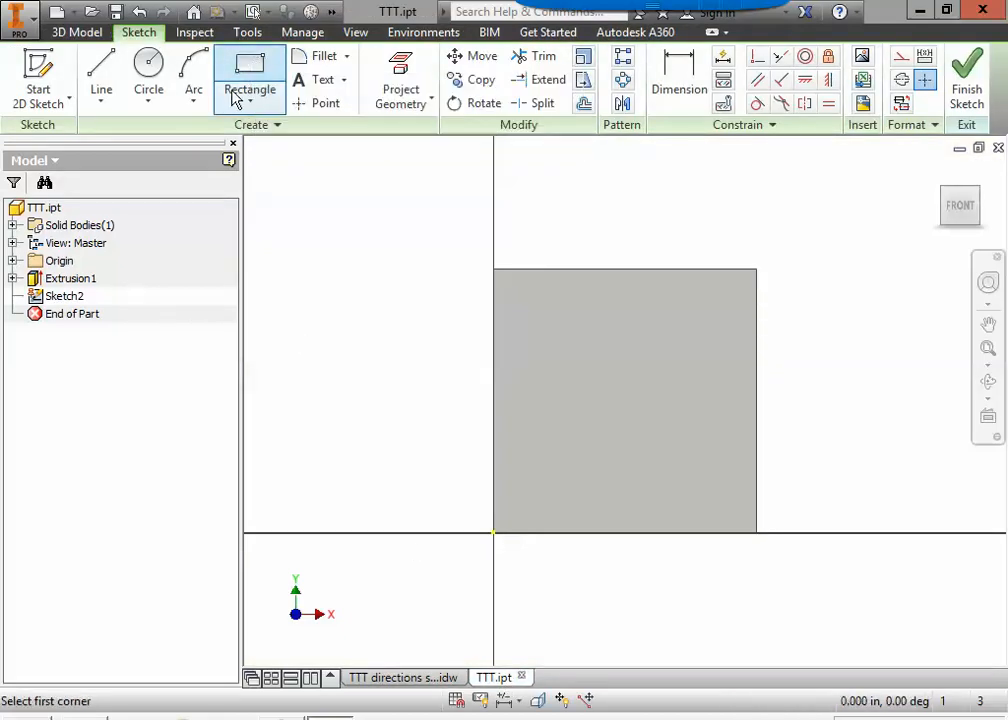
{"action": "left_click", "coordinate": [560, 199]}
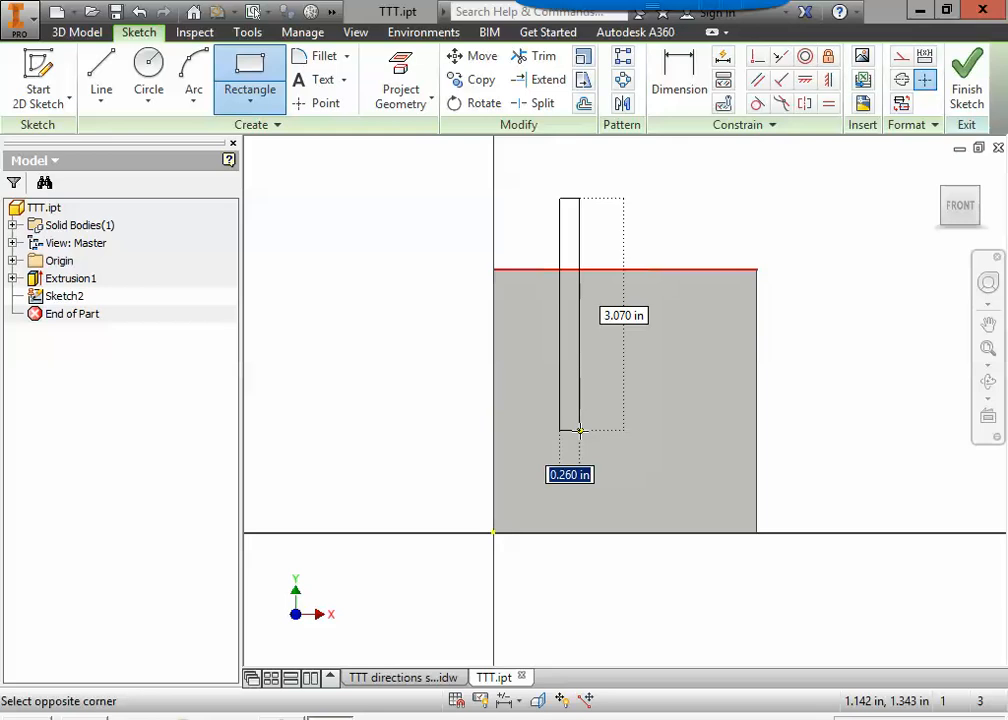
{"action": "type", "text": ".15"}
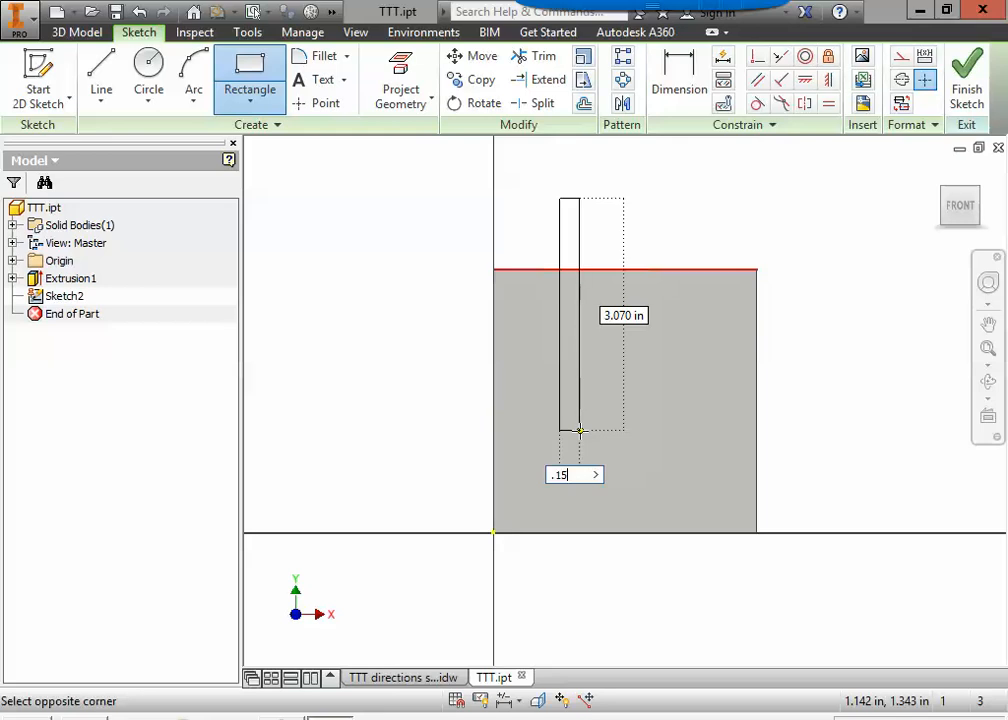
{"action": "key", "text": "Tab"}
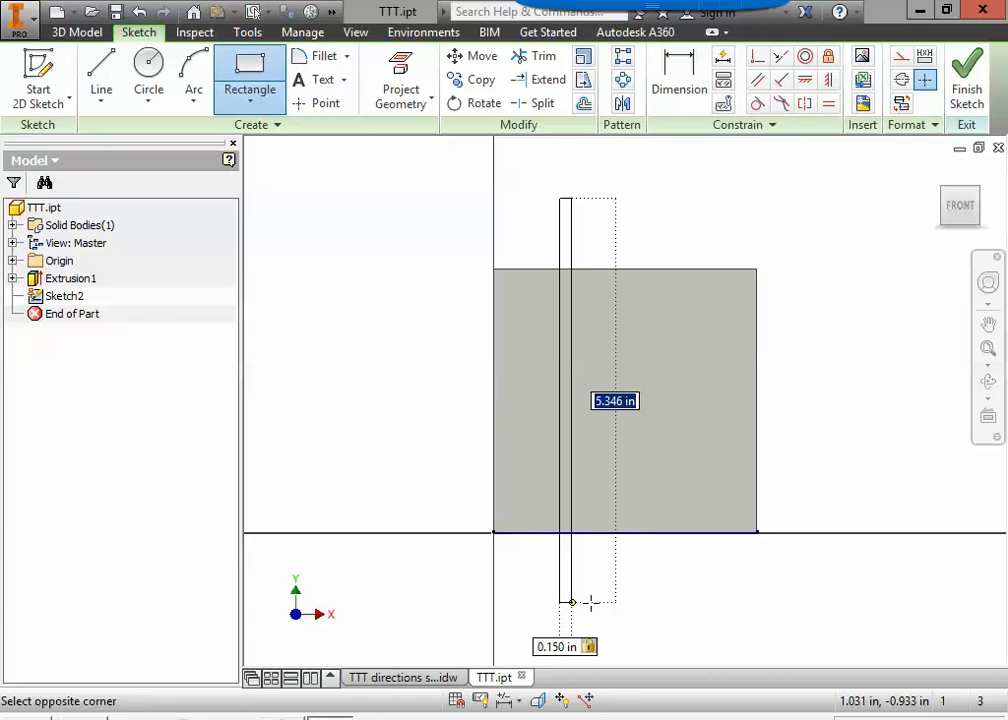
{"action": "left_click", "coordinate": [591, 601]}
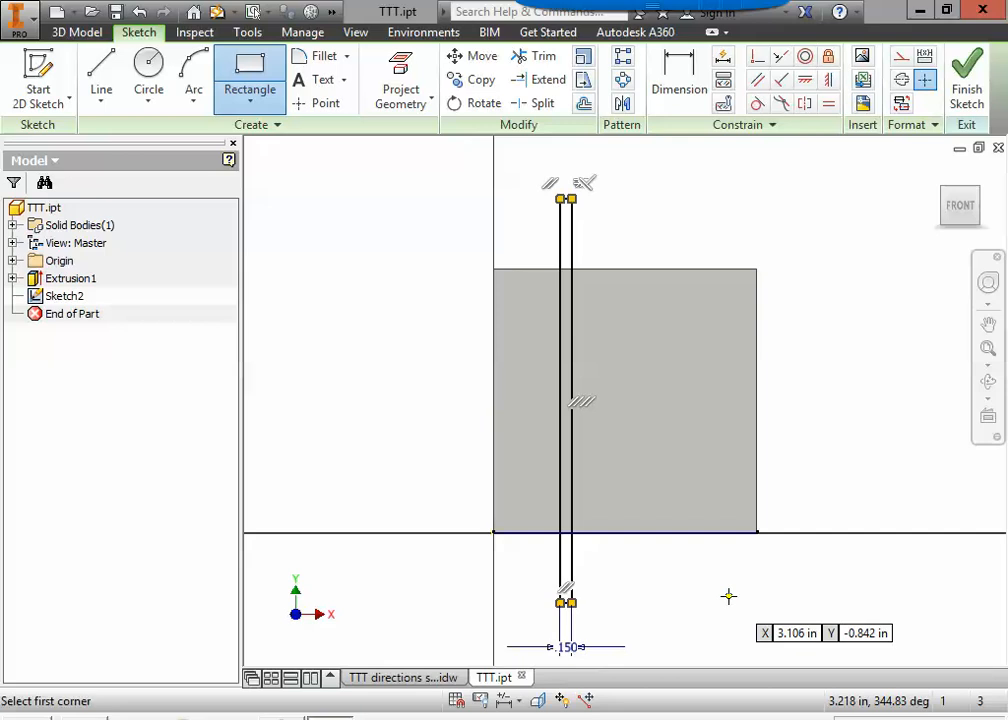
{"action": "key", "text": "Escape"}
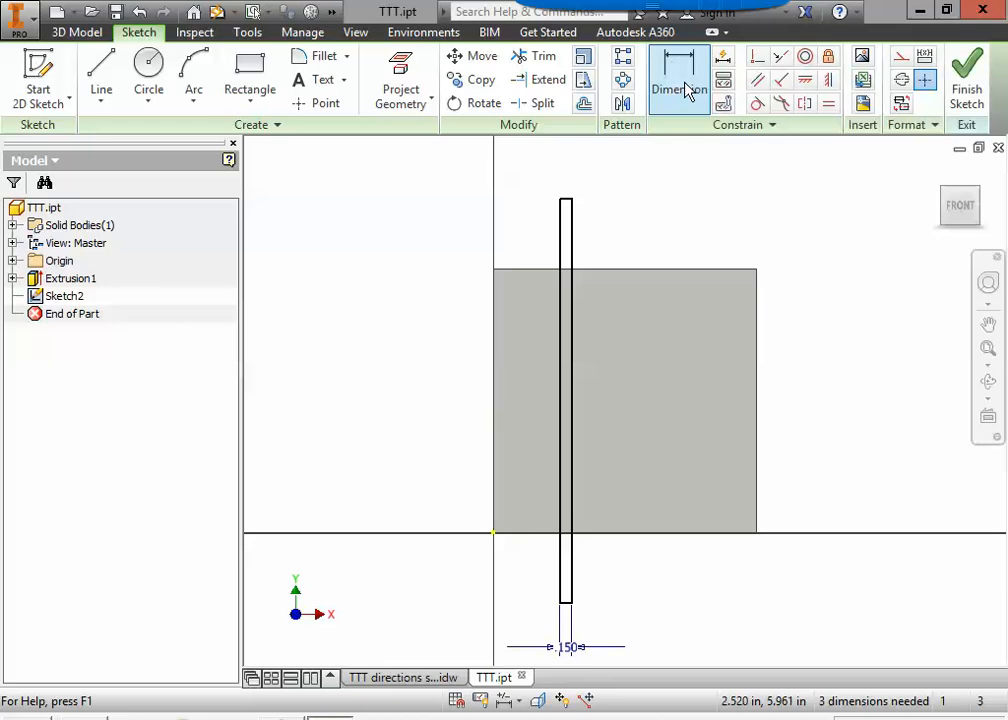
Dimension the distance from the block's left edge to the rectangle's left side, consulting the TTT directions sheet for its placement.
{"action": "left_click", "coordinate": [681, 90]}
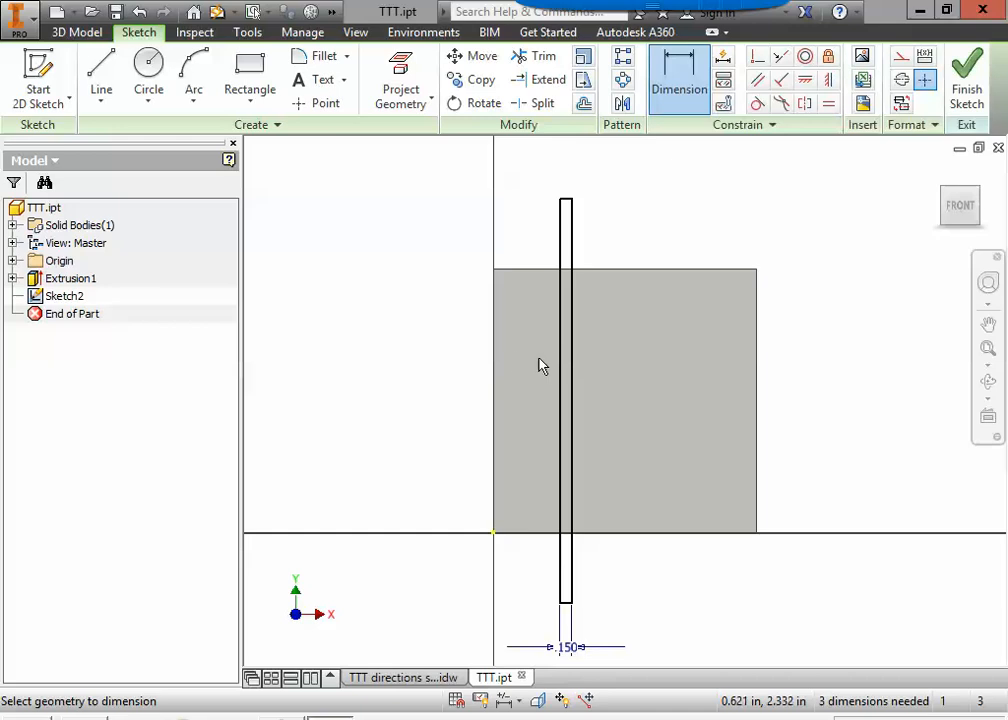
{"action": "left_click", "coordinate": [414, 678]}
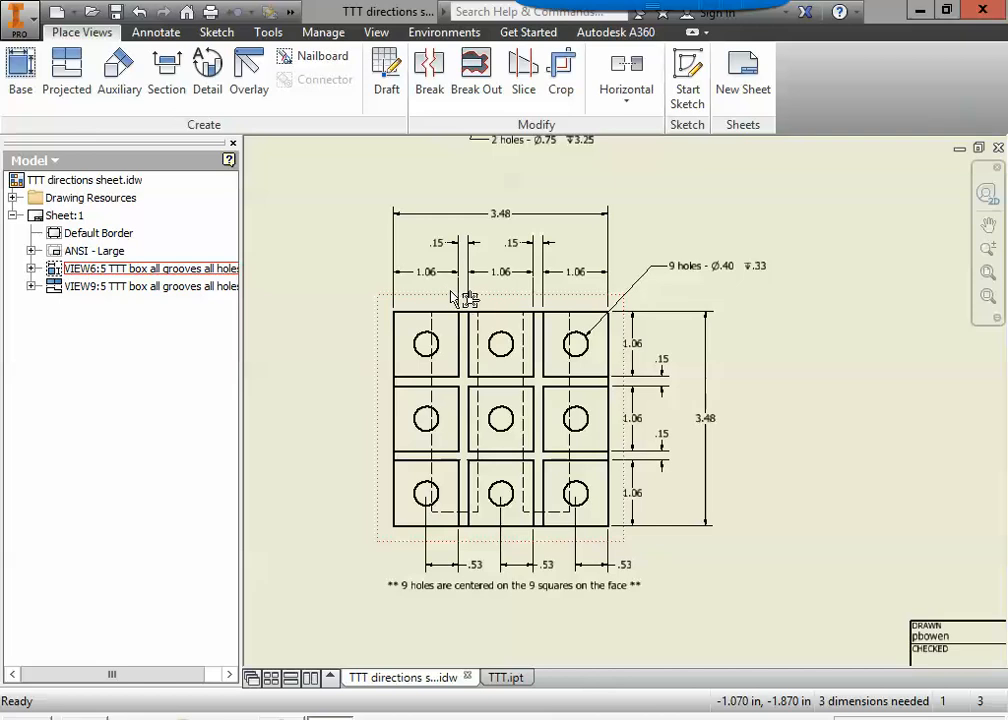
{"action": "left_click", "coordinate": [505, 677]}
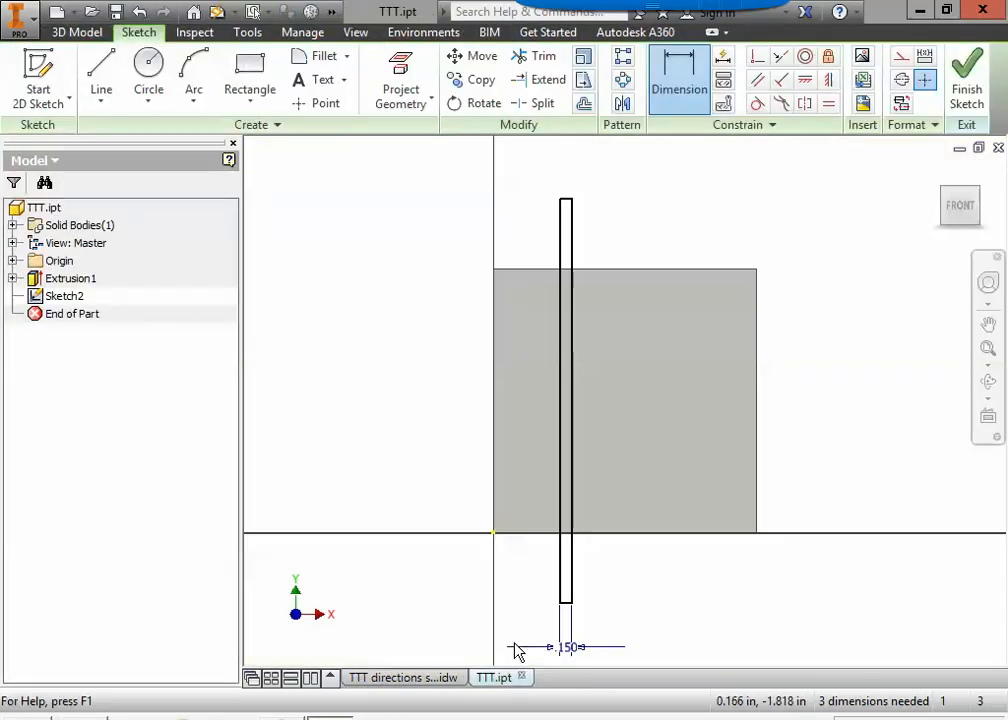
{"action": "left_click", "coordinate": [680, 90]}
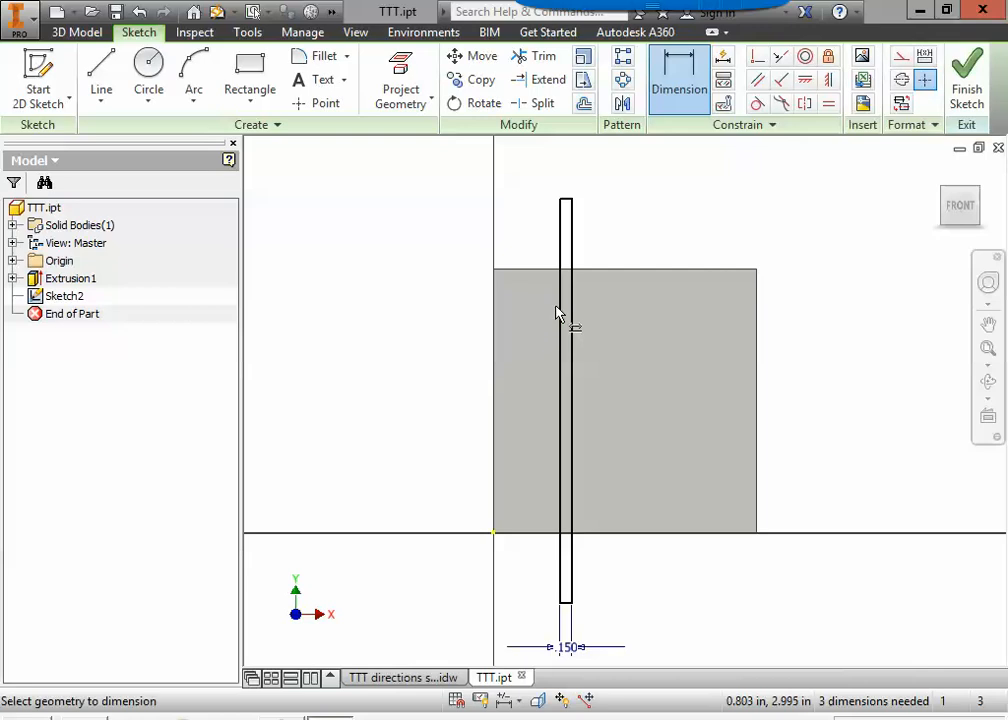
{"action": "left_click", "coordinate": [562, 390]}
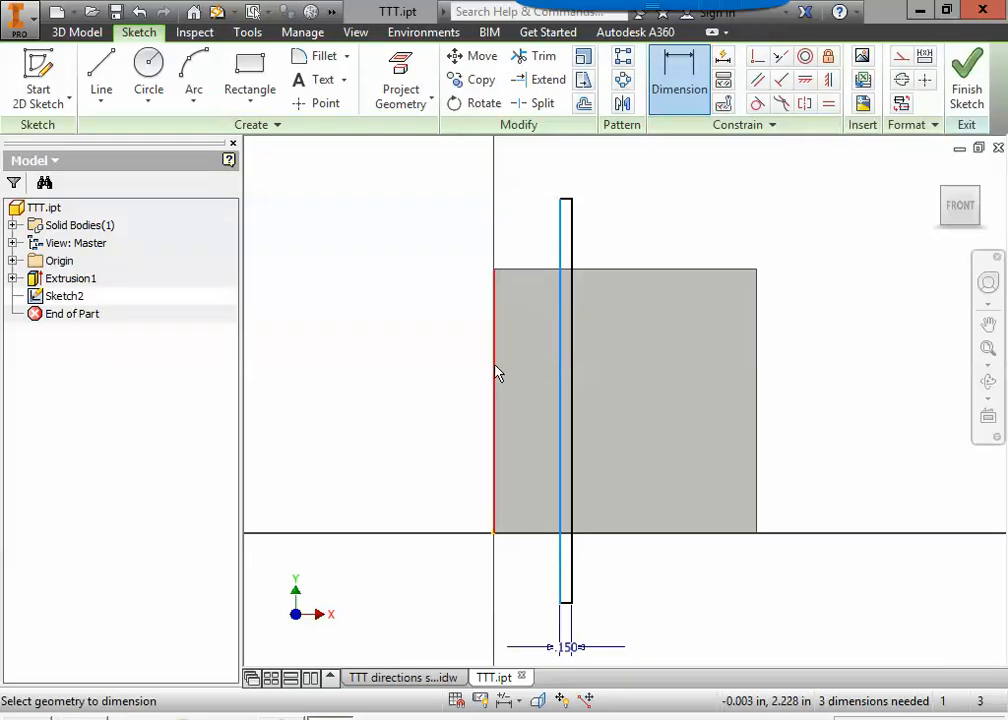
{"action": "left_click", "coordinate": [497, 373]}
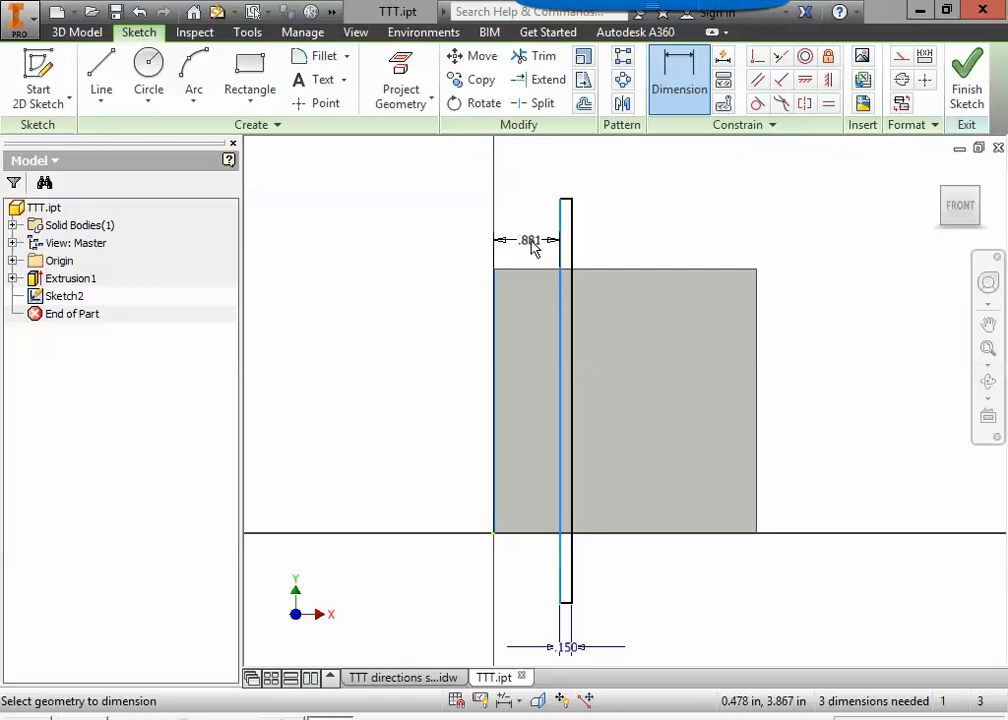
{"action": "left_click", "coordinate": [531, 233]}
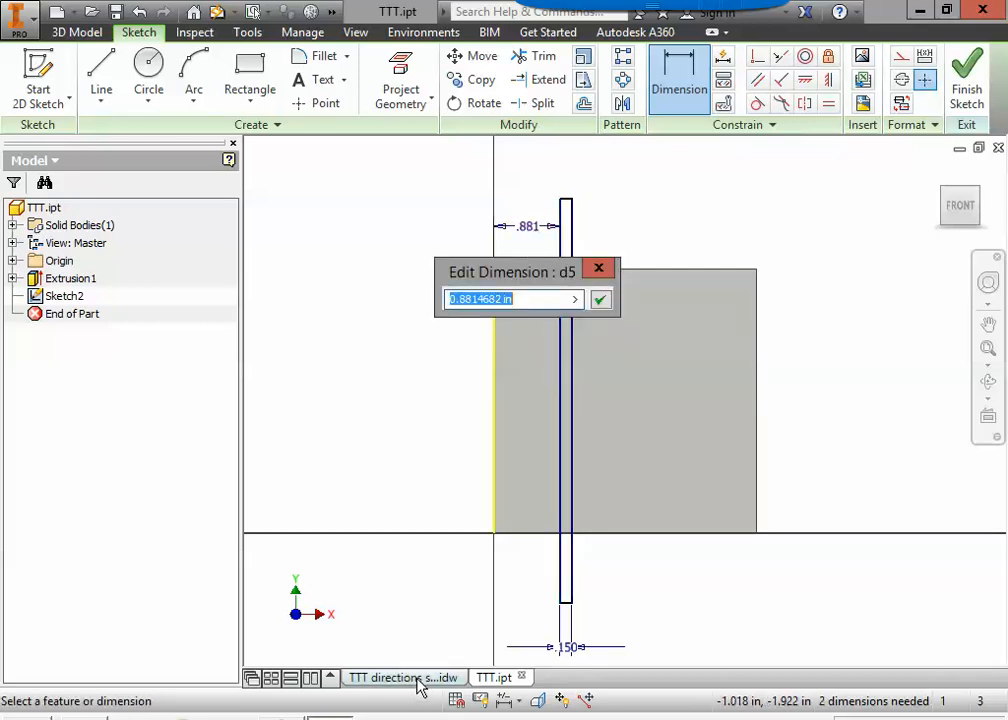
Set the distance from the block's left edge to the rectangle to 1.06 in, as given on the TTT directions sheet.
{"action": "left_click", "coordinate": [418, 678]}
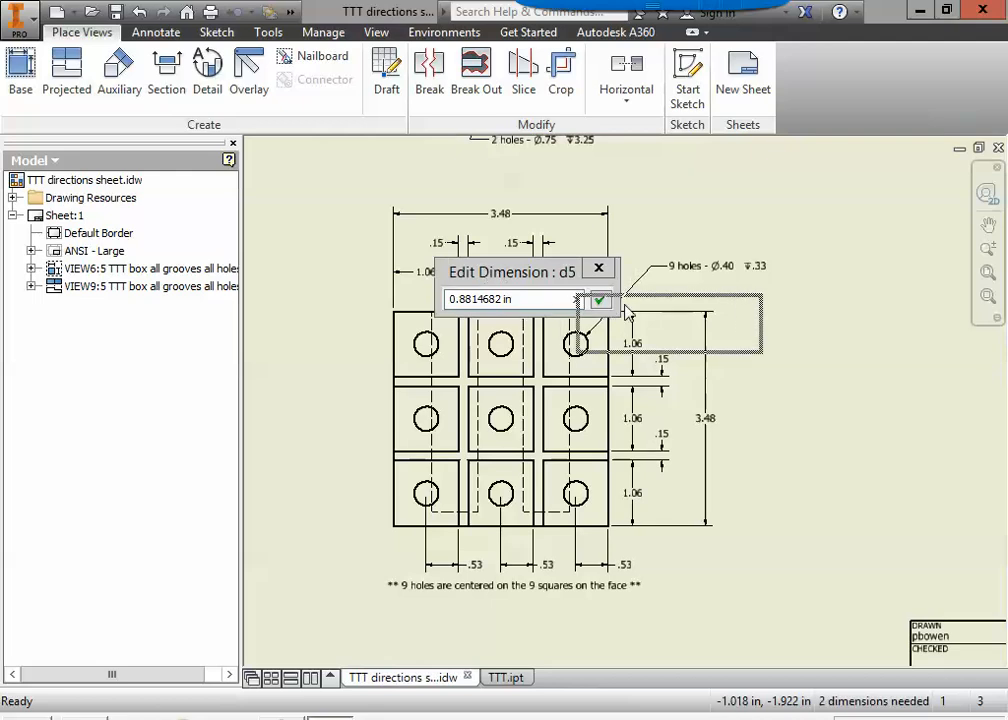
{"action": "left_click_drag", "start_coordinate": [625, 312], "coordinate": [625, 312]}
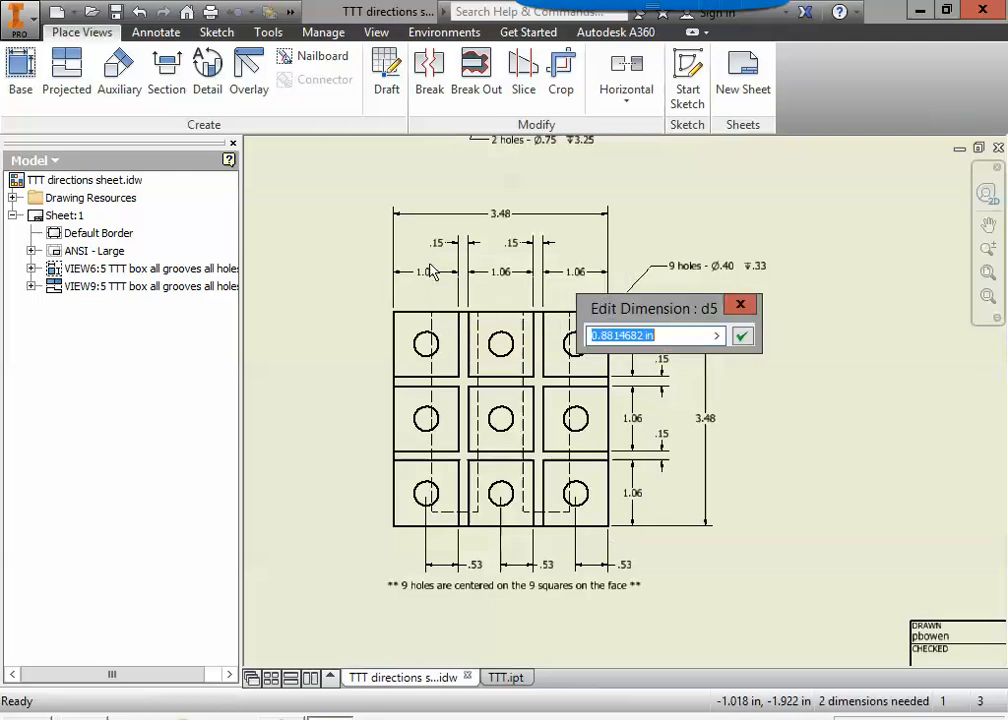
{"action": "left_click", "coordinate": [506, 680]}
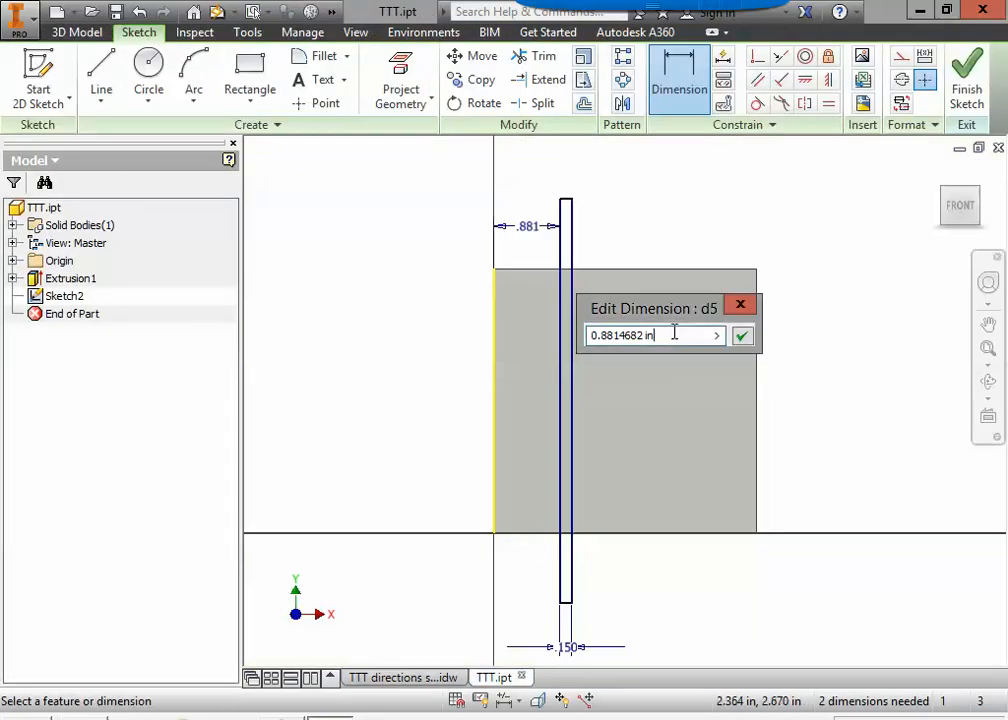
{"action": "left_click_drag", "start_coordinate": [674, 334], "coordinate": [543, 332]}
{"action": "type", "text": "1.0"}
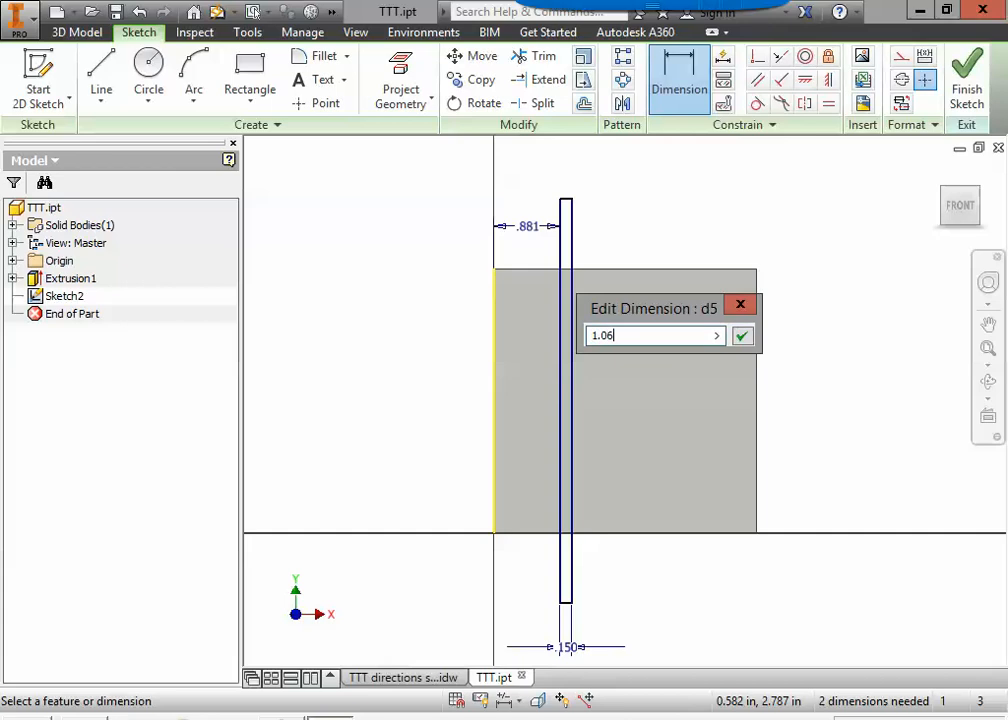
{"action": "type", "text": "6"}
{"action": "key", "text": "Return"}
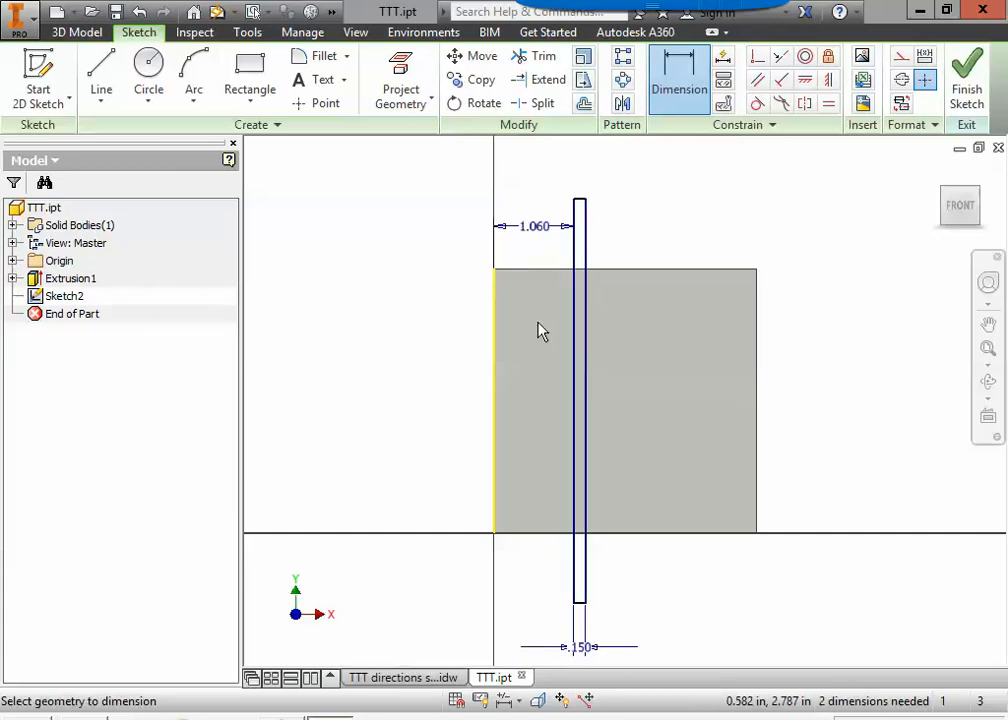
Finish the sketch of the first vertical groove.
{"action": "scroll", "coordinate": [639, 521], "scroll_direction": "down", "scroll_amount": 3}
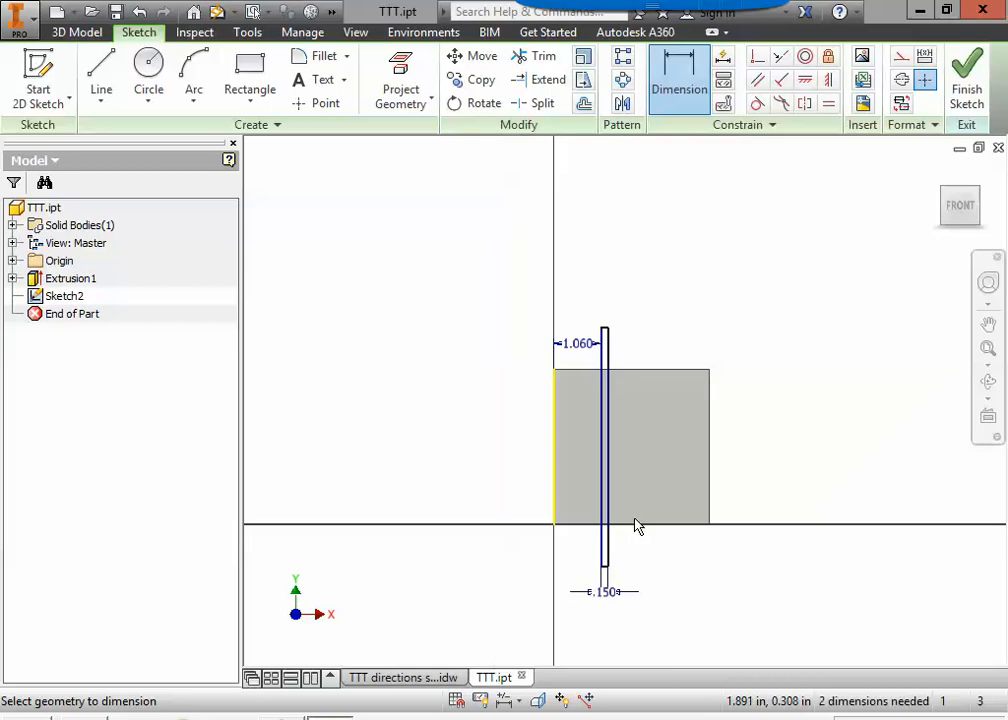
{"action": "scroll", "coordinate": [583, 556], "scroll_direction": "up", "scroll_amount": 3}
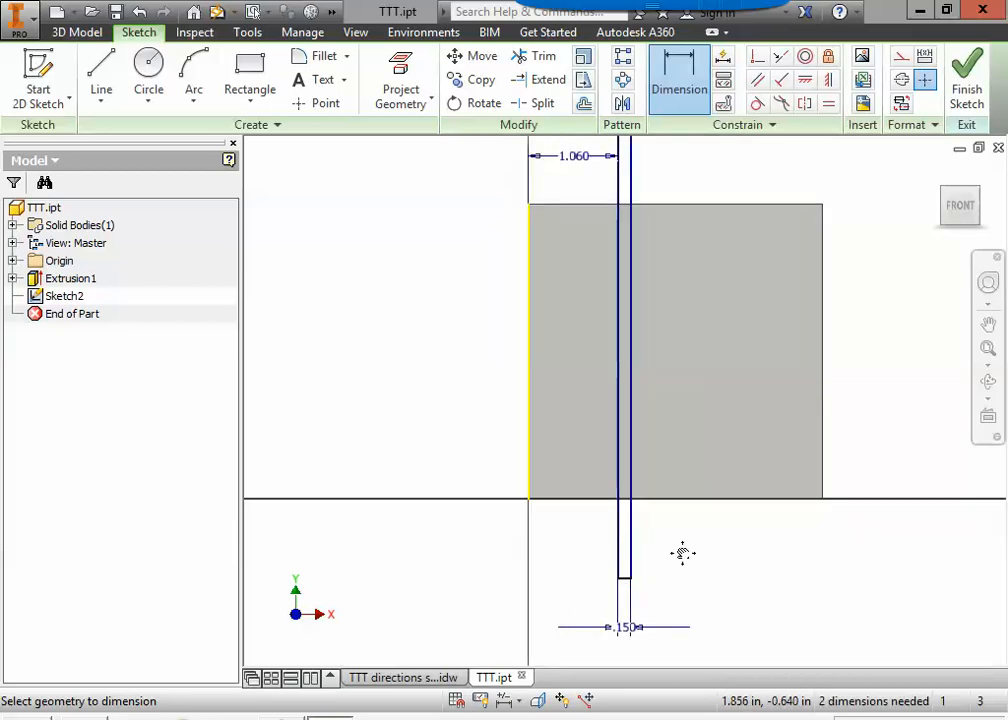
{"action": "scroll", "coordinate": [679, 590], "scroll_direction": "down", "scroll_amount": 3}
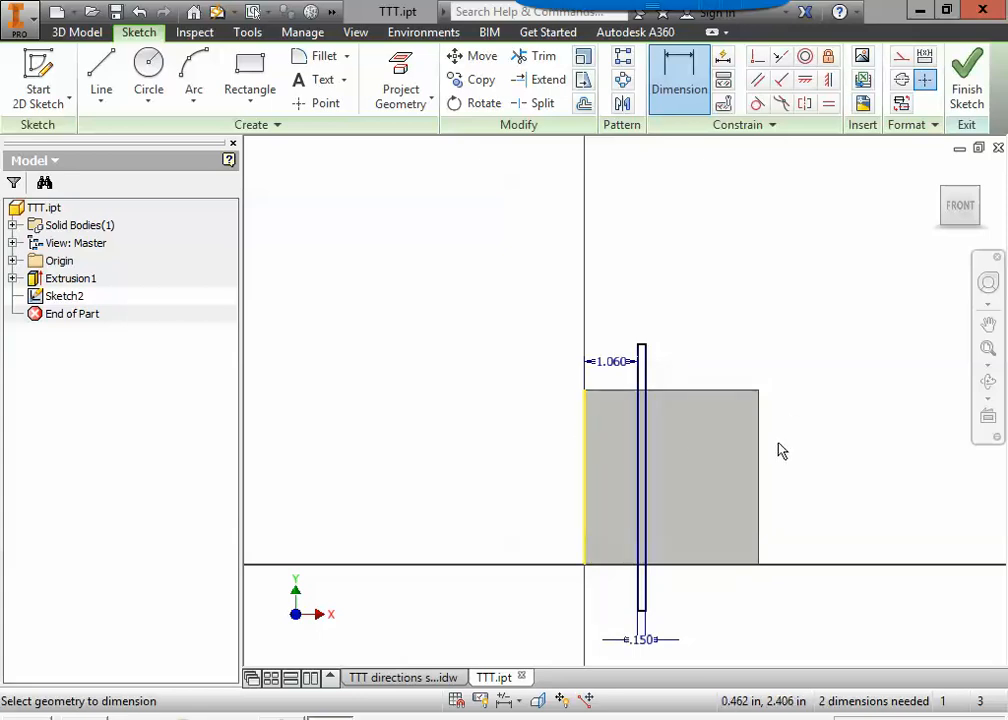
{"action": "middle_click_drag", "start_coordinate": [686, 400], "coordinate": [670, 350]}
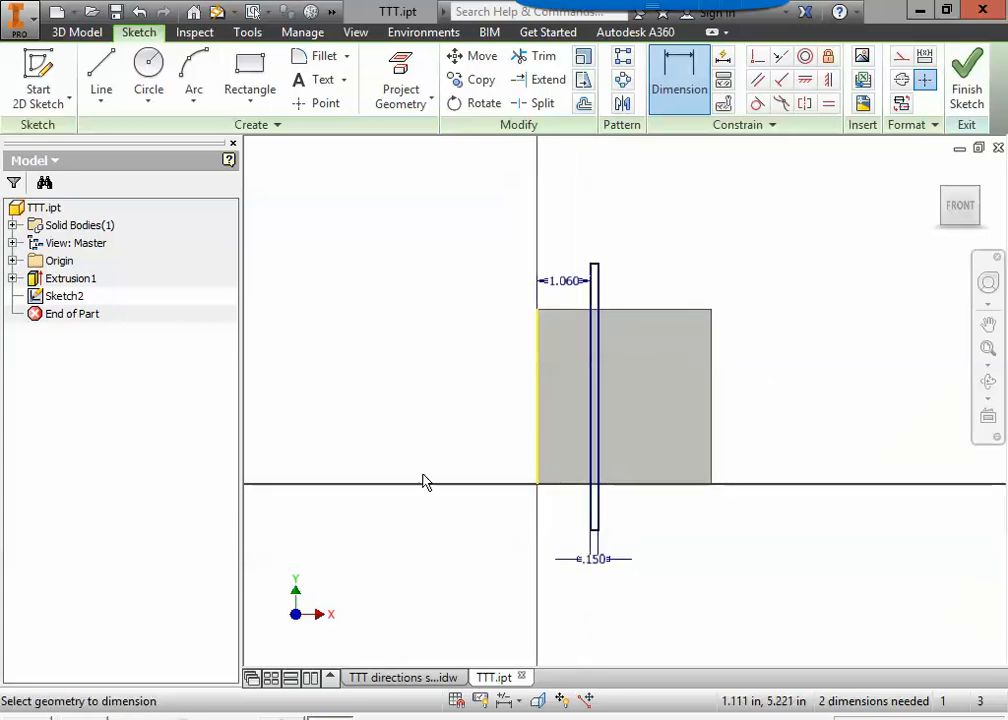
{"action": "left_click", "coordinate": [962, 68]}
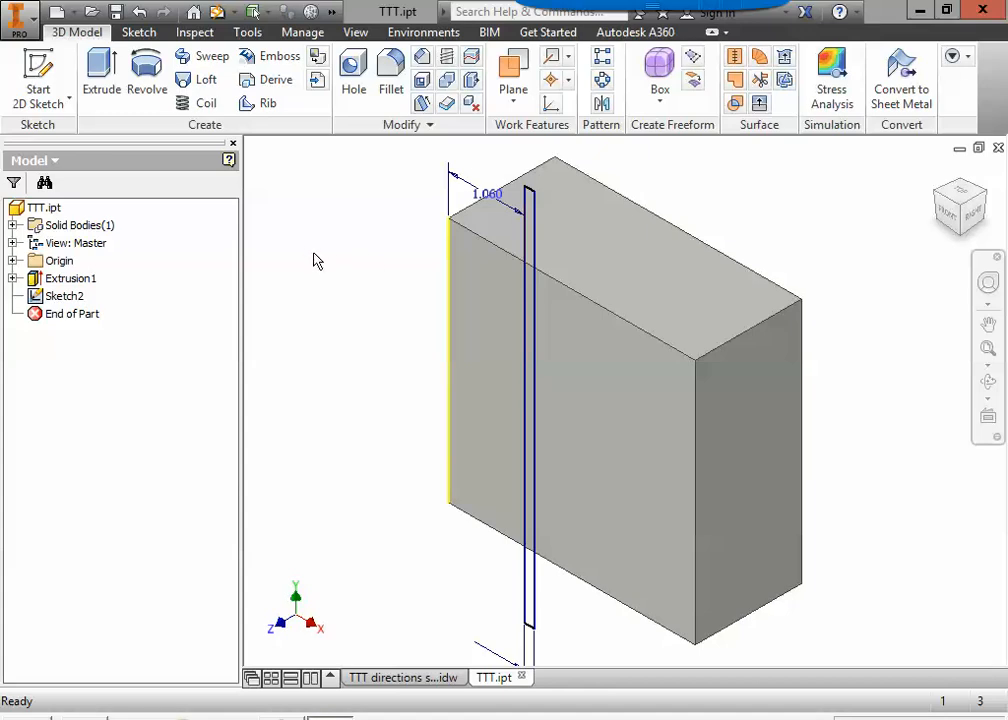
Set up an extrusion of the groove rectangle as a cut in Direction 2, into the block, previewing the opposite direction for comparison.
{"action": "left_click", "coordinate": [107, 102]}
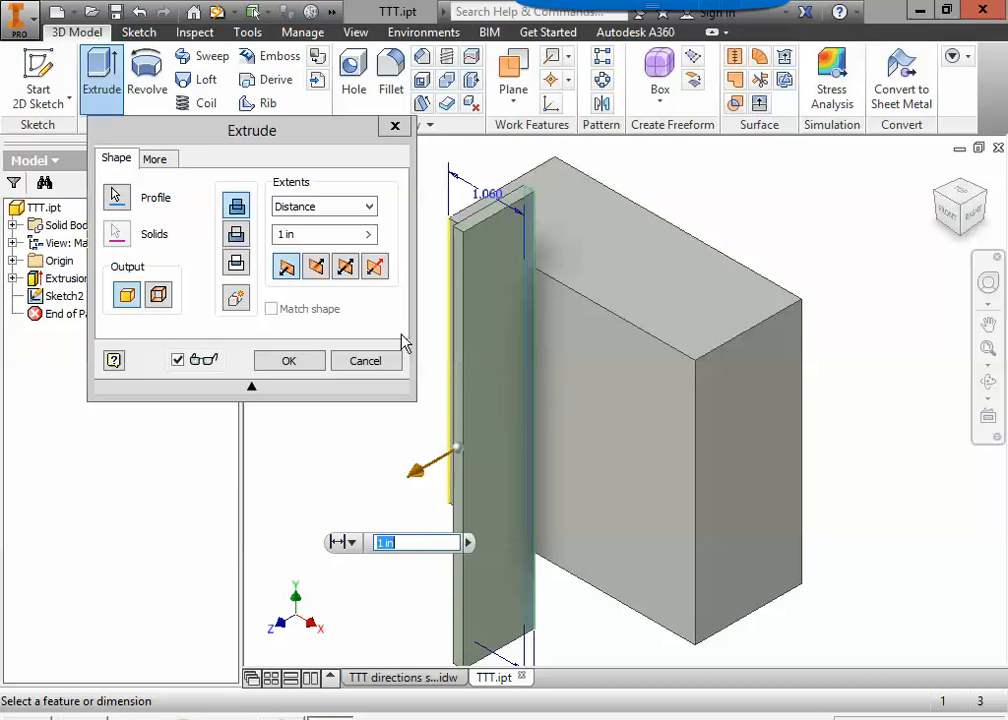
{"action": "left_click", "coordinate": [237, 236]}
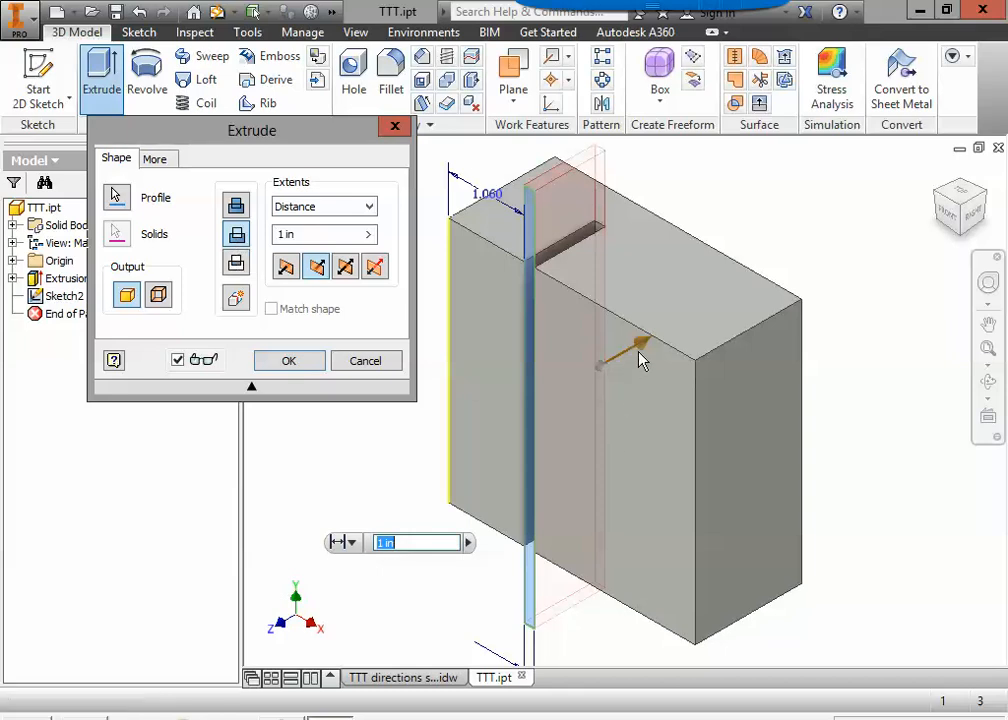
{"action": "left_click", "coordinate": [288, 269]}
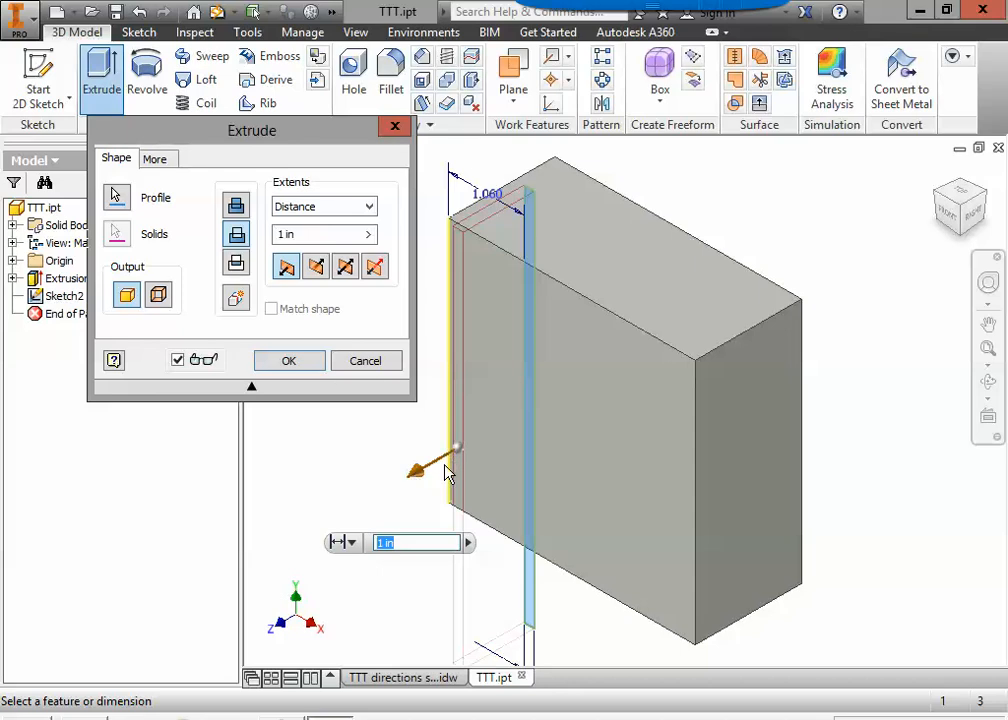
{"action": "middle_click_drag", "start_coordinate": [785, 476], "coordinate": [606, 417], "text": "shift"}
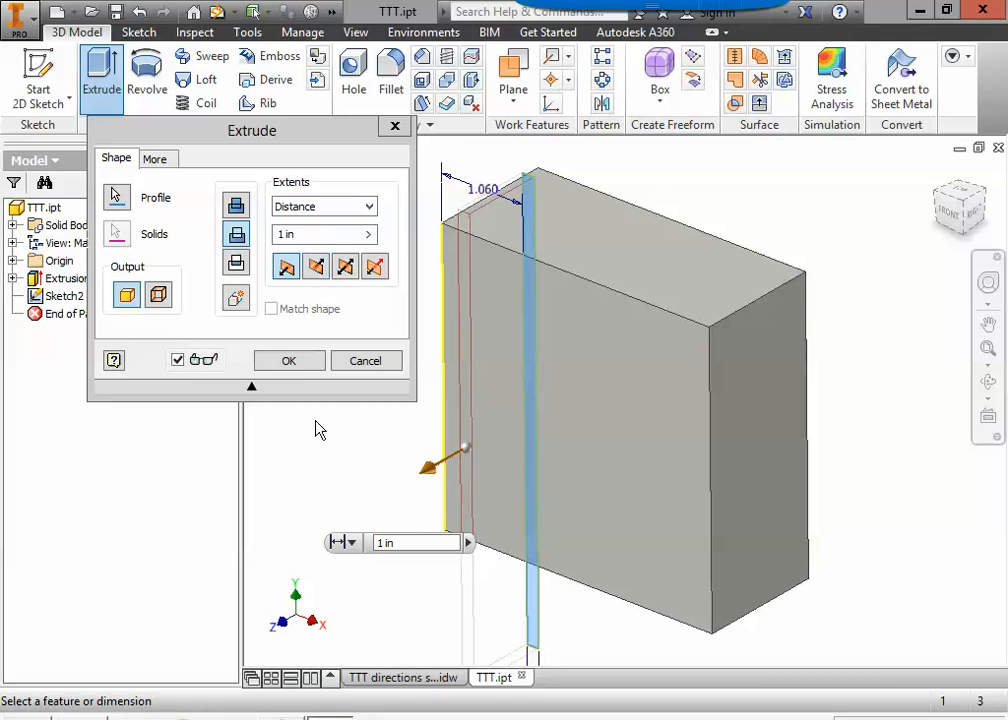
{"action": "left_click", "coordinate": [316, 266]}
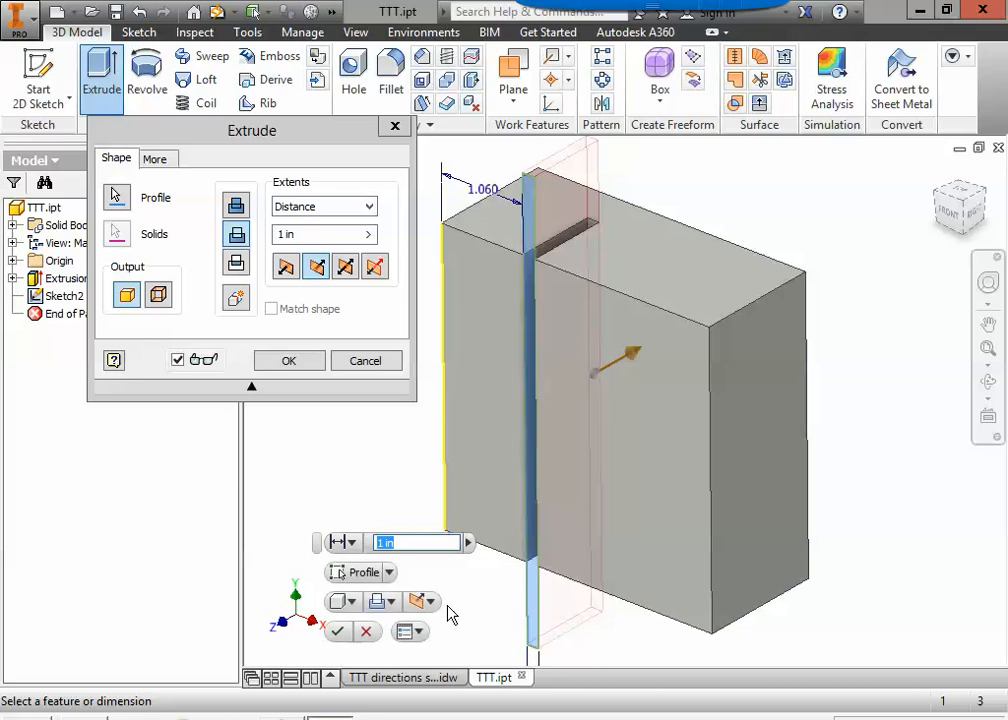
Check the groove depth in the side view of the TTT directions sheet, and return to the TTT part.
{"action": "left_click", "coordinate": [410, 677]}
{"action": "scroll", "coordinate": [500, 450], "scroll_direction": "down", "scroll_amount": 5}
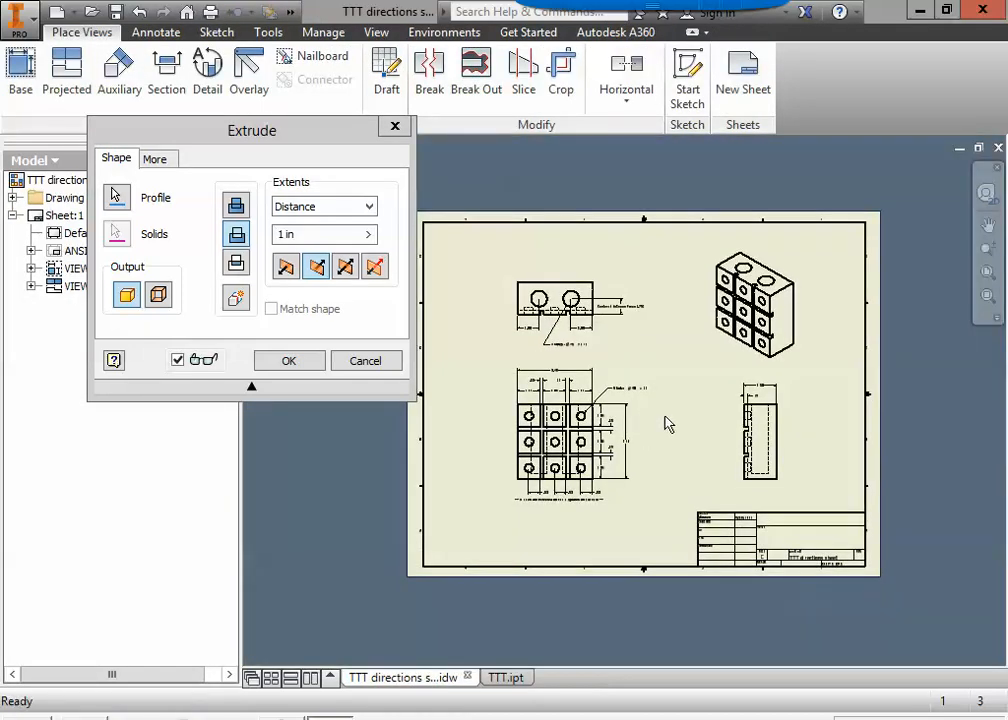
{"action": "scroll", "coordinate": [566, 437], "scroll_direction": "up", "scroll_amount": 3}
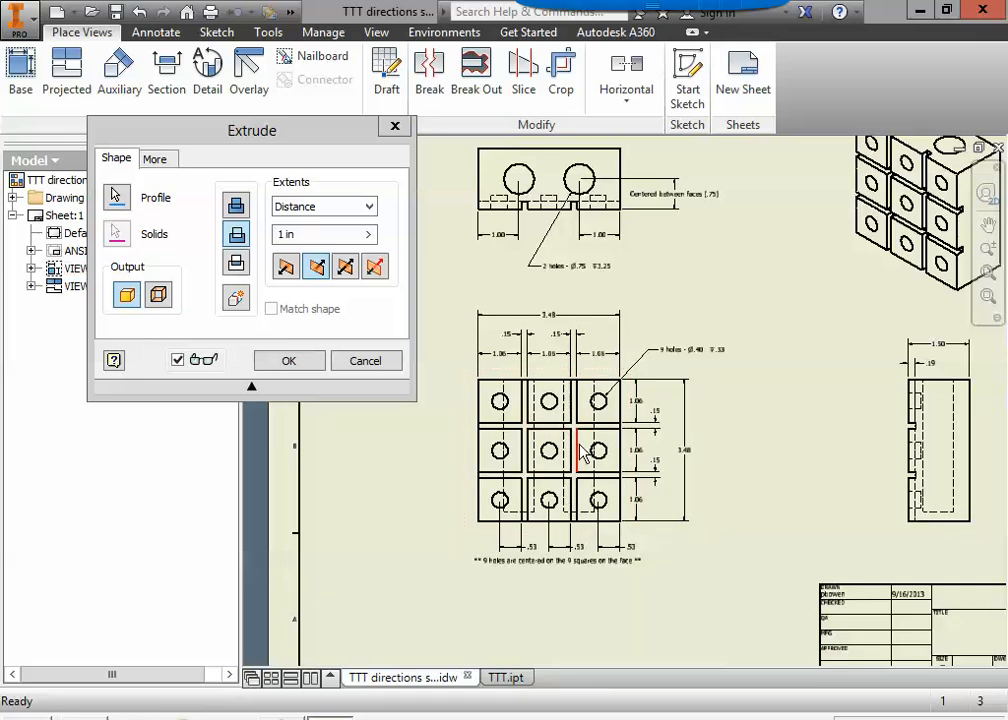
{"action": "middle_click_drag", "start_coordinate": [891, 443], "coordinate": [659, 450]}
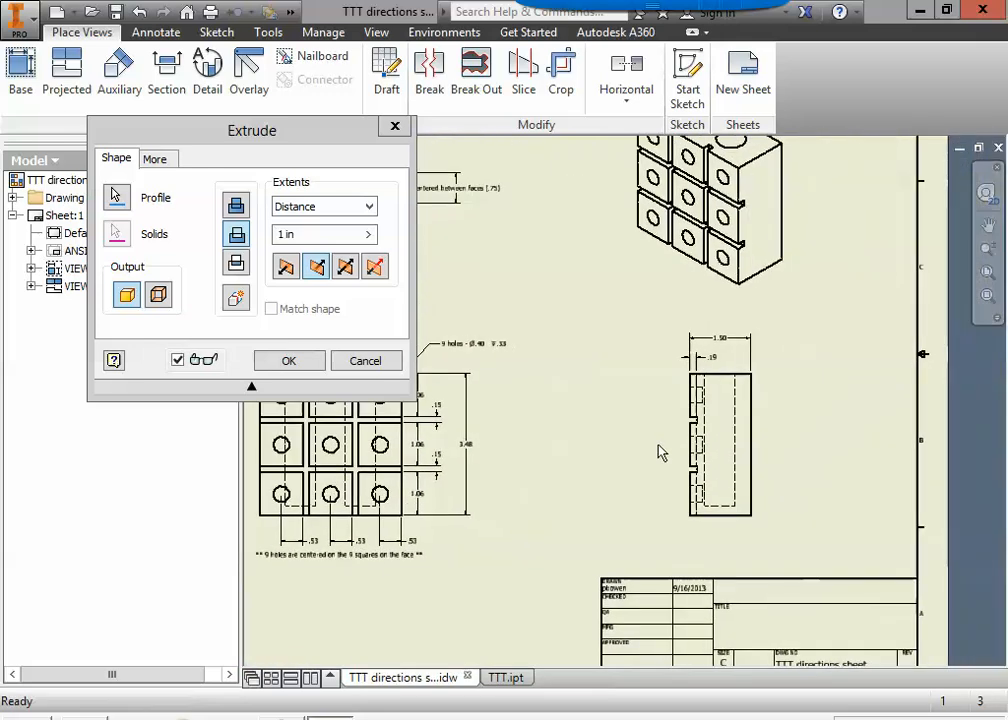
{"action": "scroll", "coordinate": [697, 432], "scroll_direction": "up", "scroll_amount": 4}
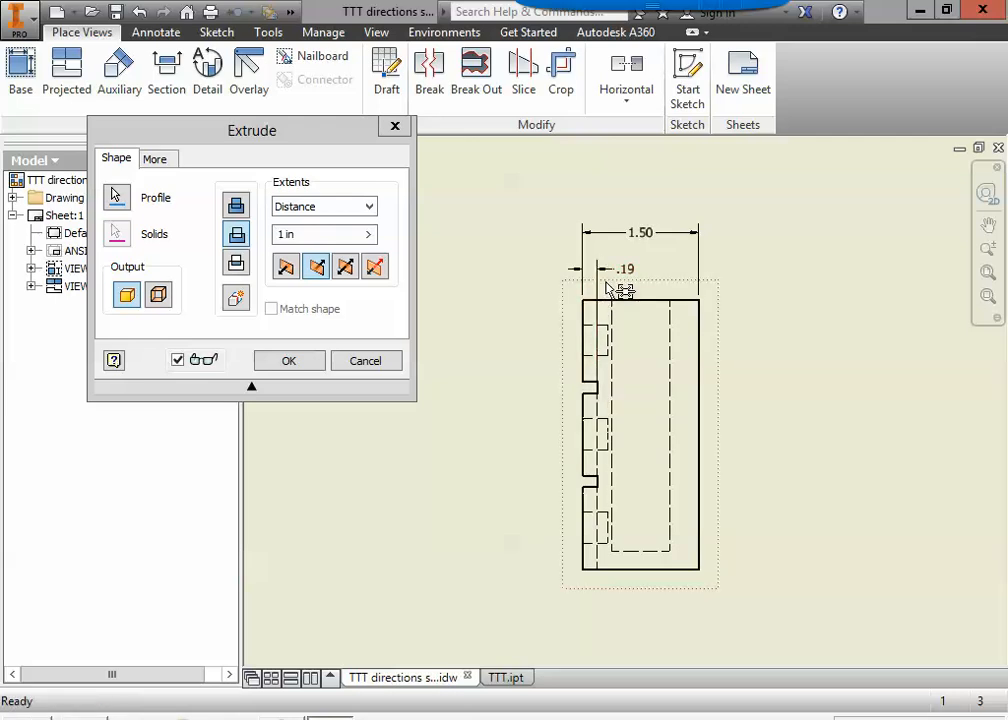
{"action": "left_click", "coordinate": [508, 678]}
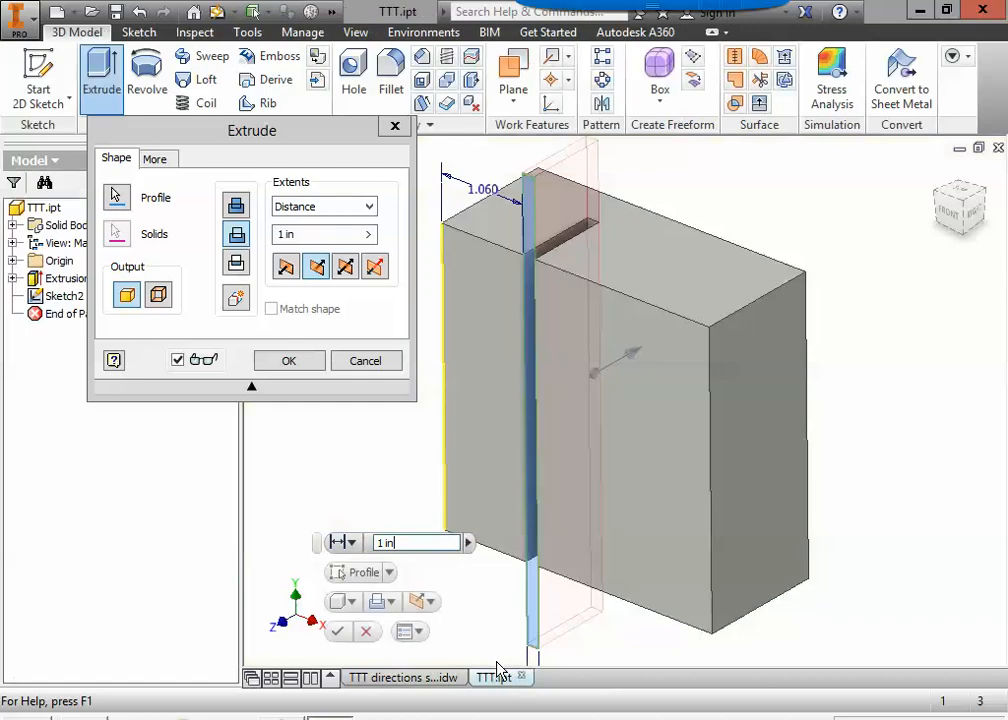
Set the cut distance to 0.19 in and create the first vertical groove.
{"action": "left_click", "coordinate": [326, 234]}
{"action": "type", "text": ".19"}
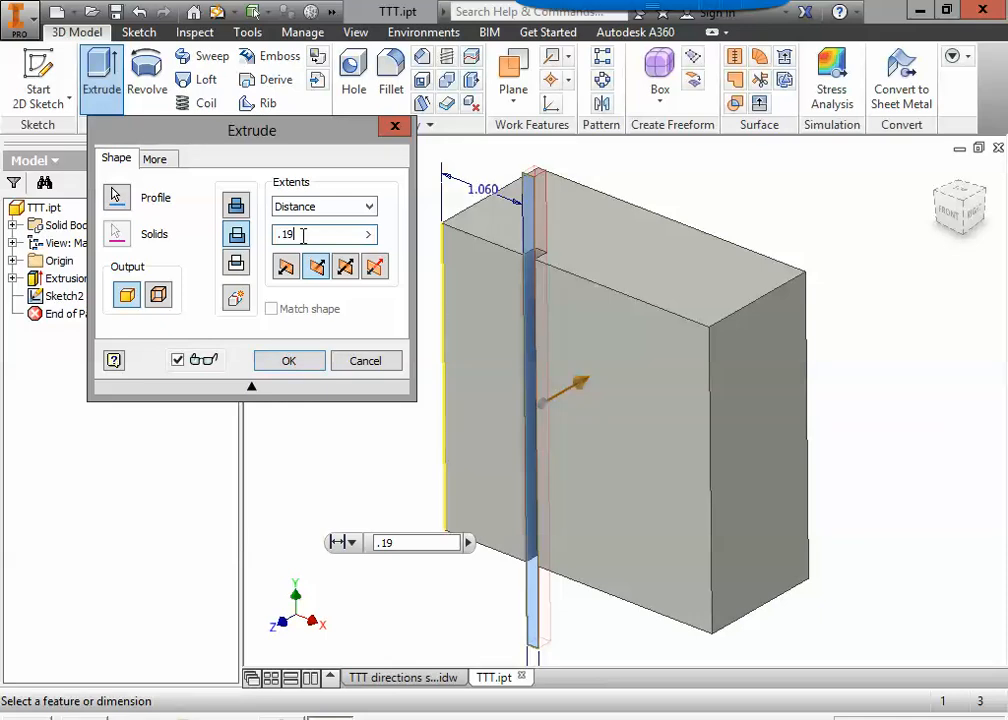
{"action": "left_click", "coordinate": [290, 362]}
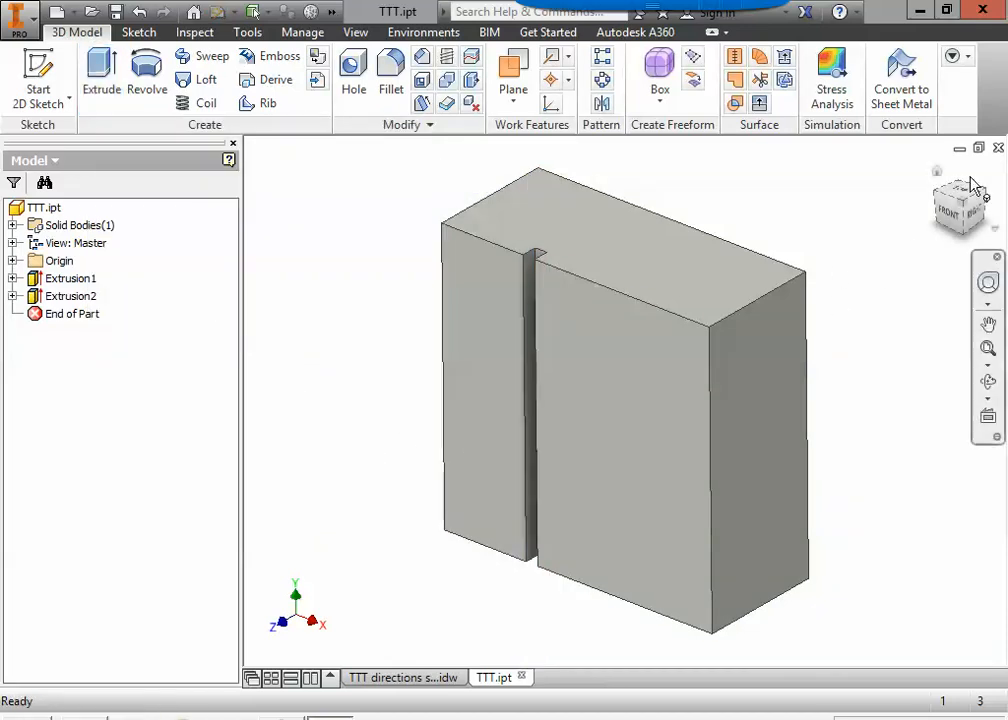
Start a 2D sketch on the front face's wide area beside the groove and show the whole face head-on.
{"action": "left_click", "coordinate": [937, 173]}
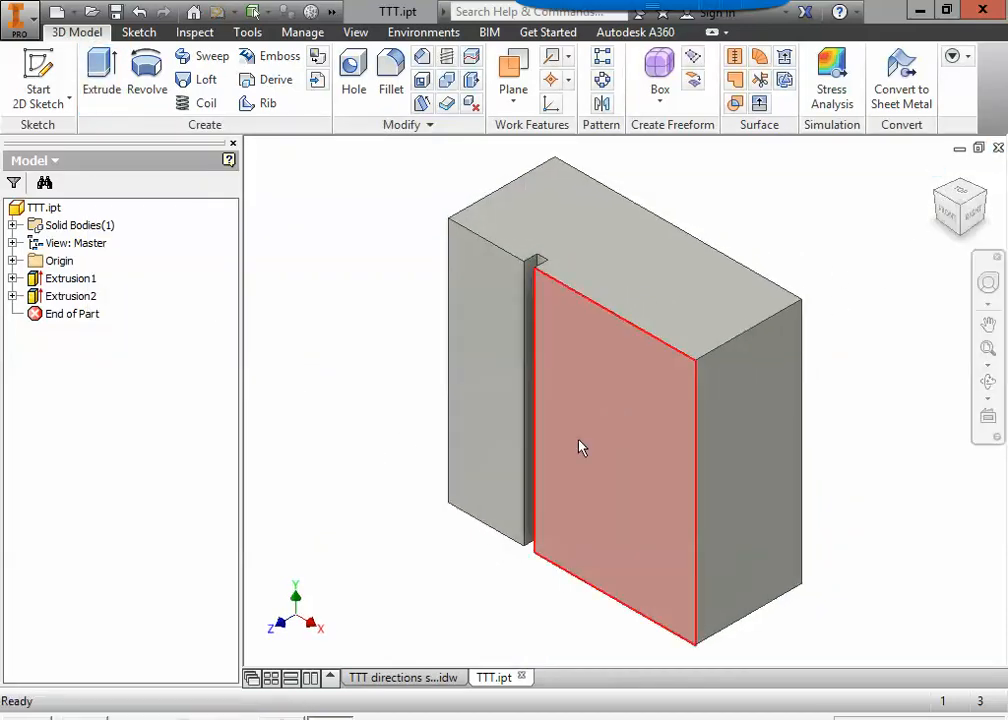
{"action": "middle_click_drag", "start_coordinate": [380, 436], "coordinate": [405, 428], "text": "shift"}
{"action": "left_click", "coordinate": [937, 174]}
{"action": "mouse_move", "coordinate": [609, 335]}
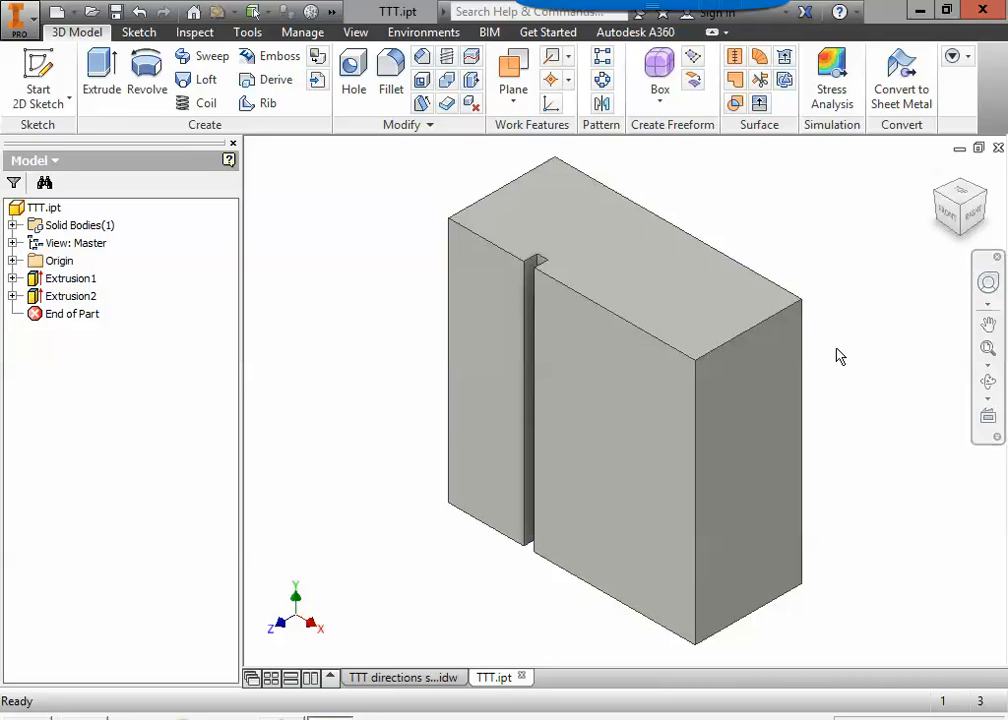
{"action": "left_click", "coordinate": [37, 62]}
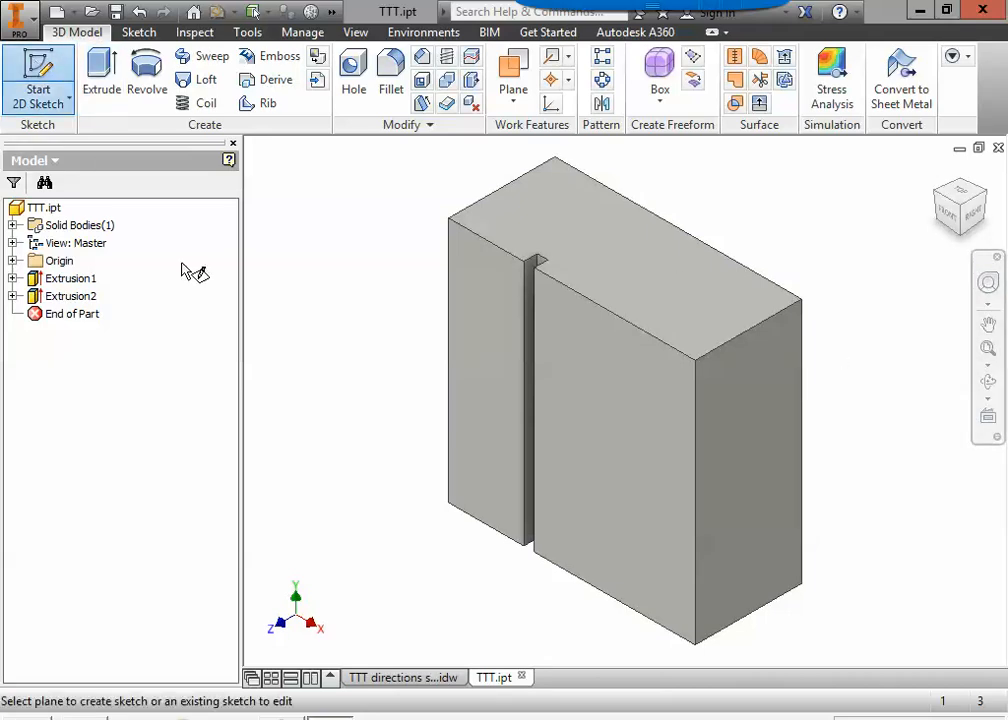
{"action": "left_click", "coordinate": [626, 443]}
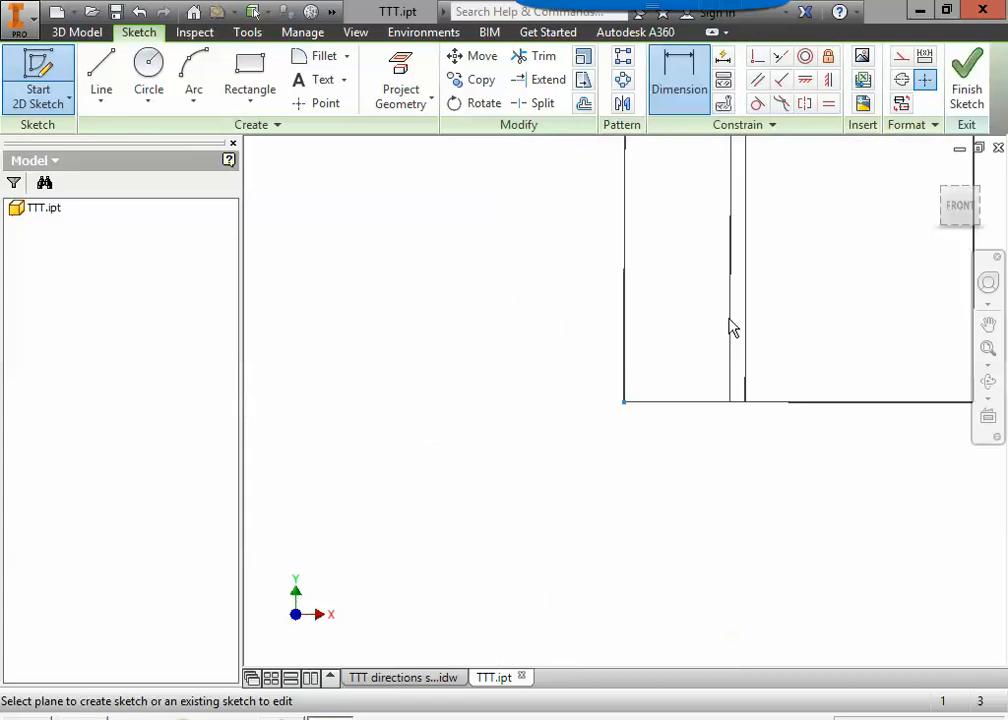
{"action": "left_click", "coordinate": [962, 208]}
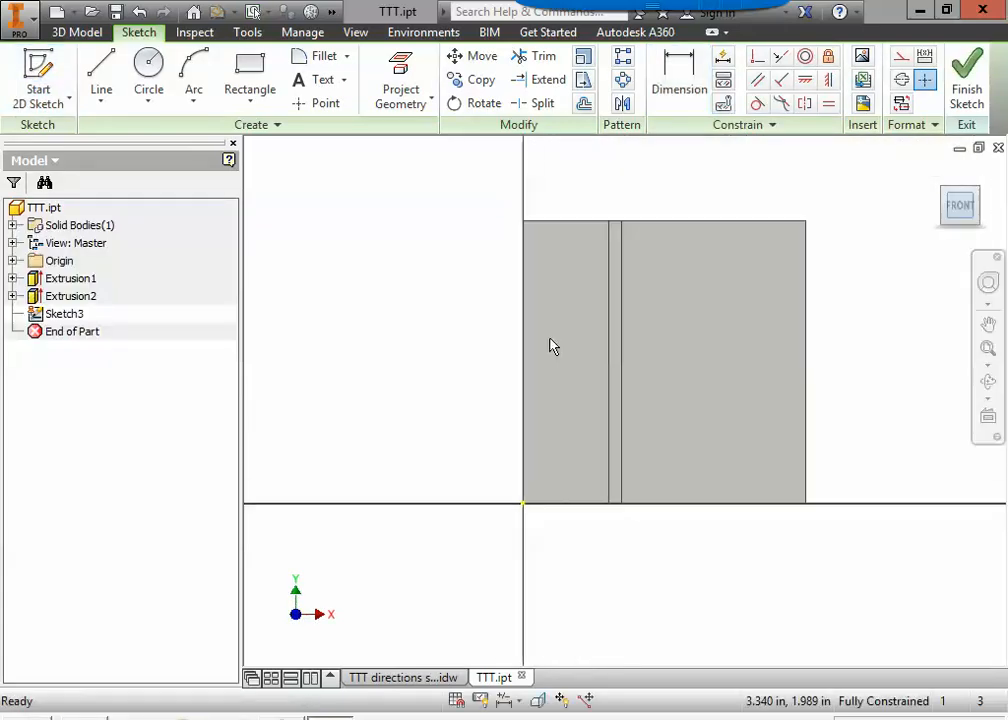
Sketch a vertical rectangle 0.15 in wide and about 5.63 in tall, crossing the face's right part and overshooting its top and bottom edges.
{"action": "left_click", "coordinate": [242, 74]}
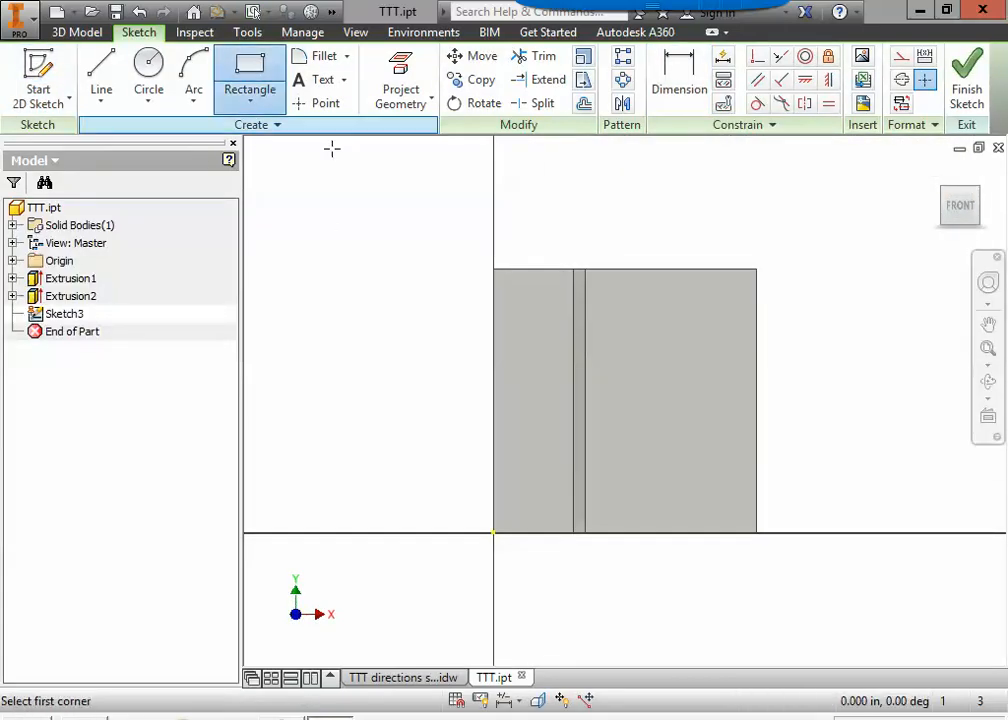
{"action": "left_click", "coordinate": [669, 185]}
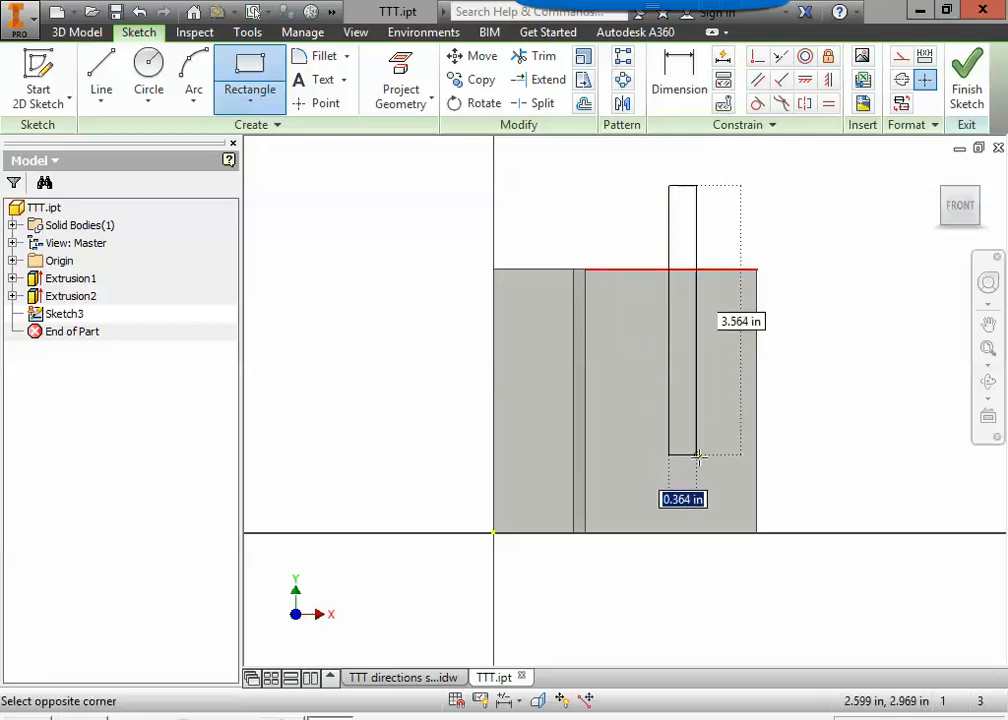
{"action": "type", "text": "."}
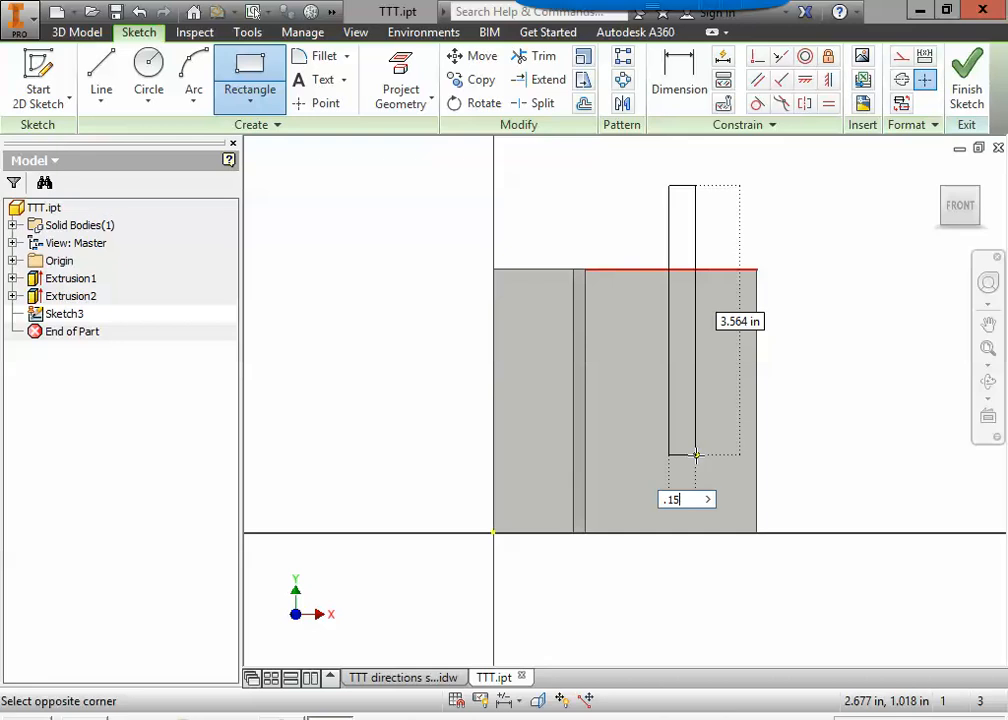
{"action": "type", "text": "15"}
{"action": "key", "text": "Tab"}
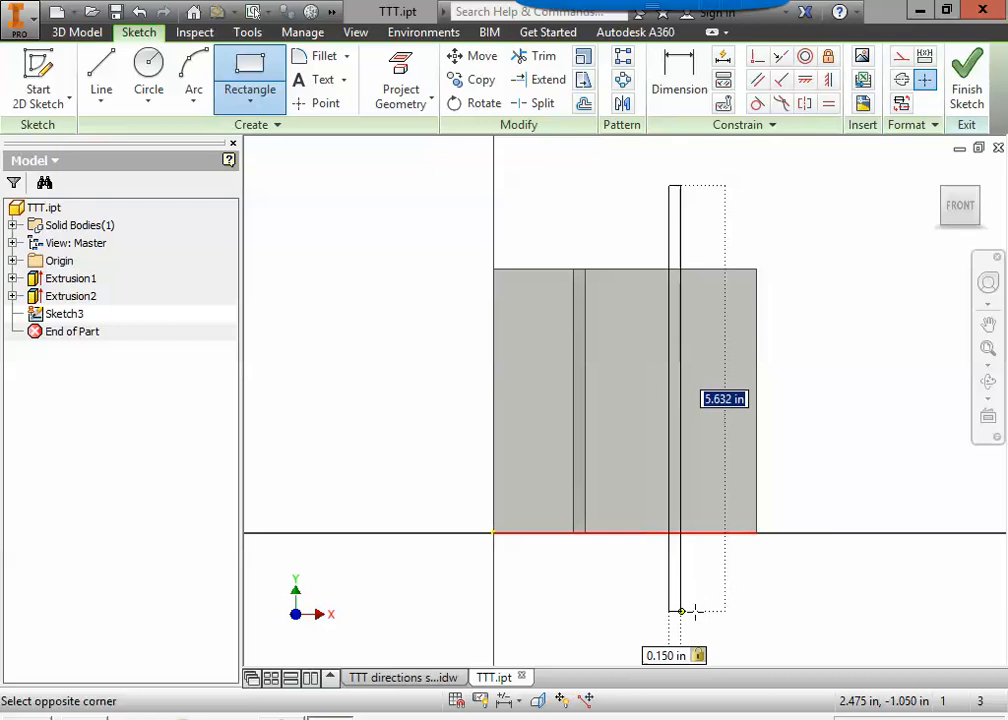
{"action": "left_click", "coordinate": [684, 609]}
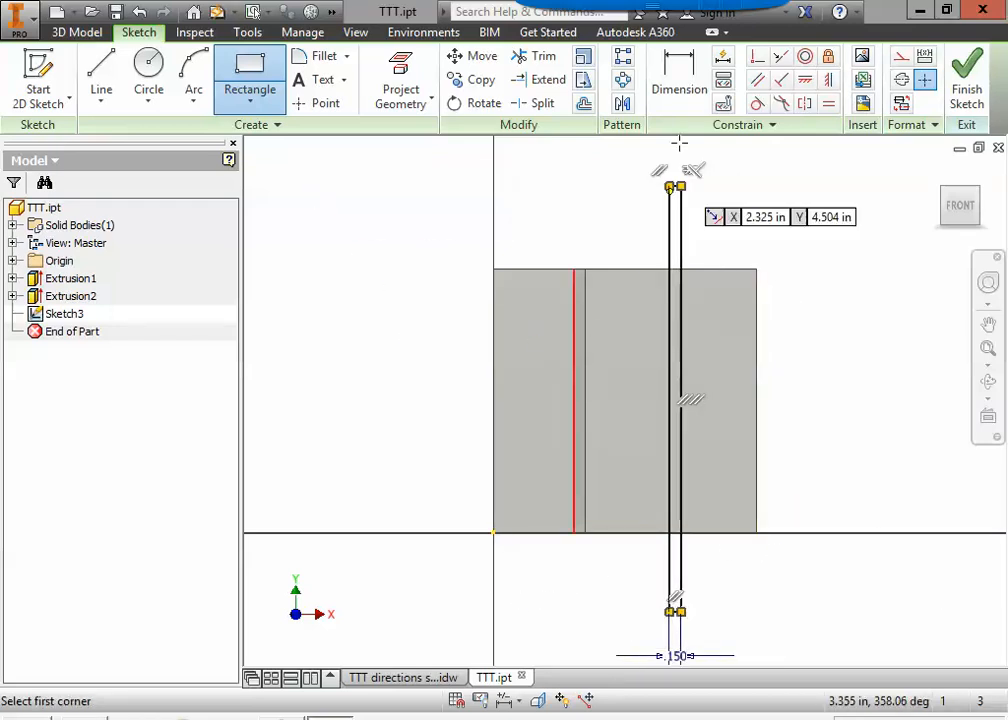
{"action": "left_click", "coordinate": [678, 88]}
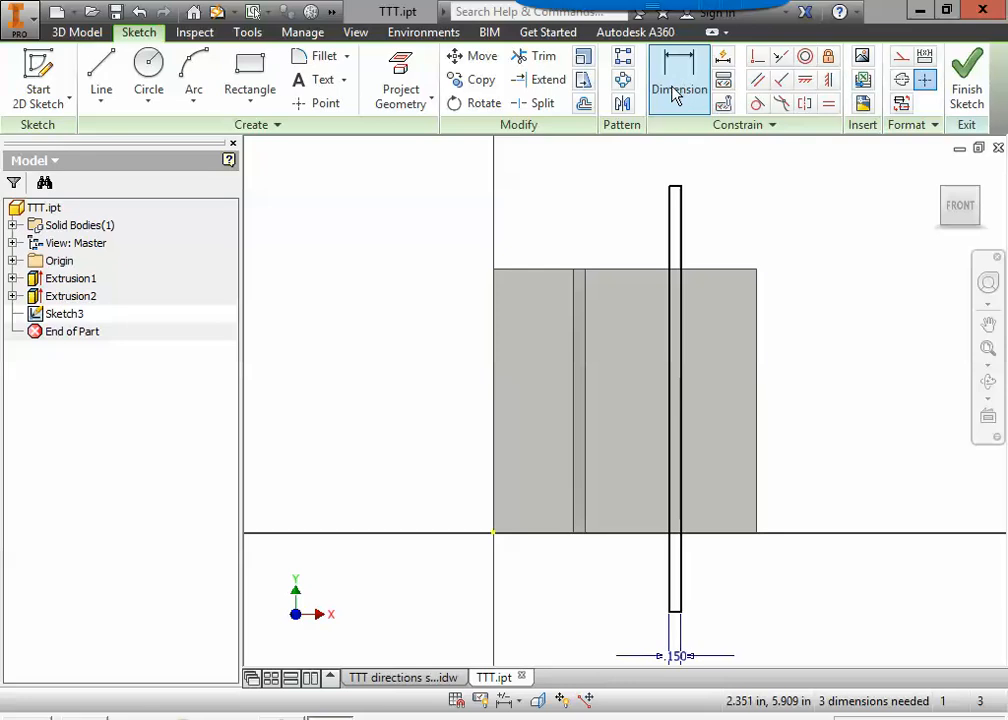
{"action": "left_click", "coordinate": [757, 334]}
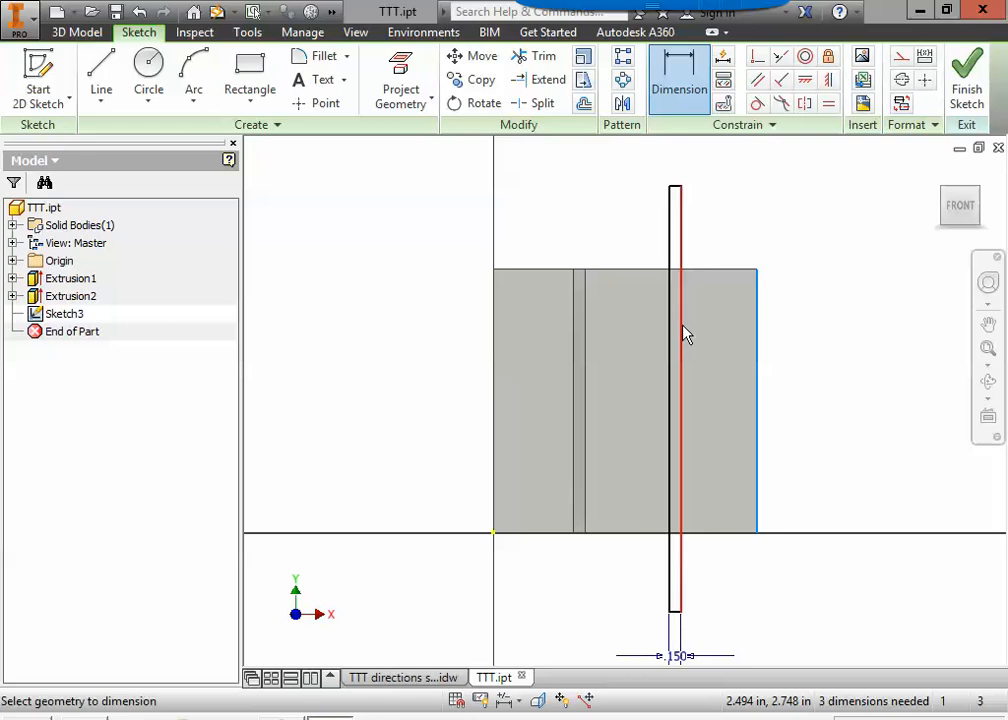
{"action": "left_click", "coordinate": [684, 334]}
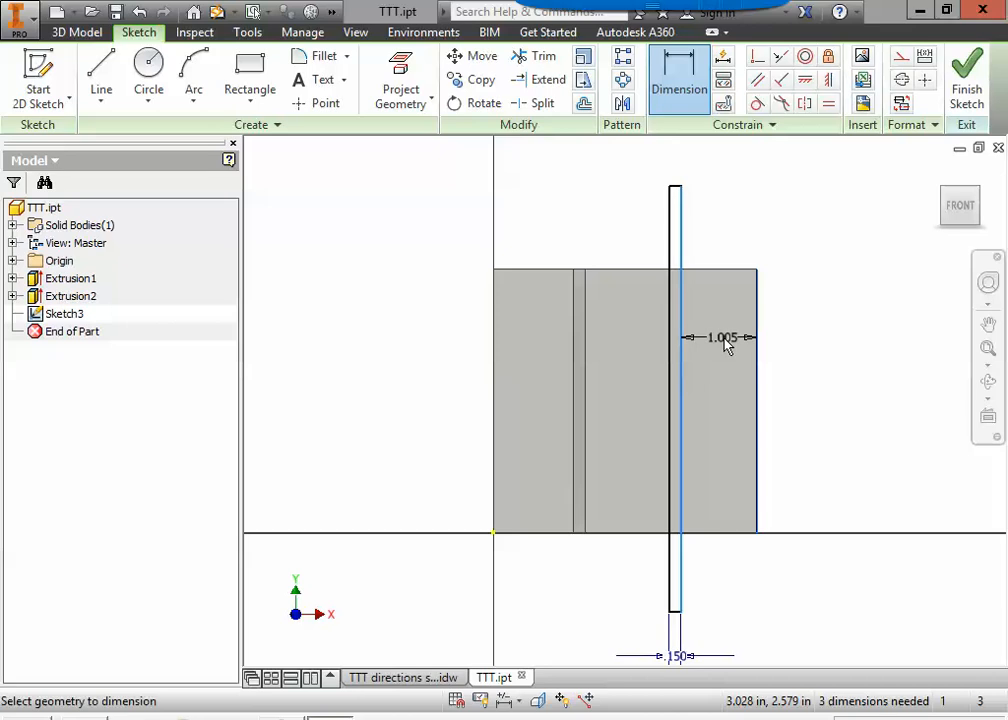
{"action": "key", "text": "Escape"}
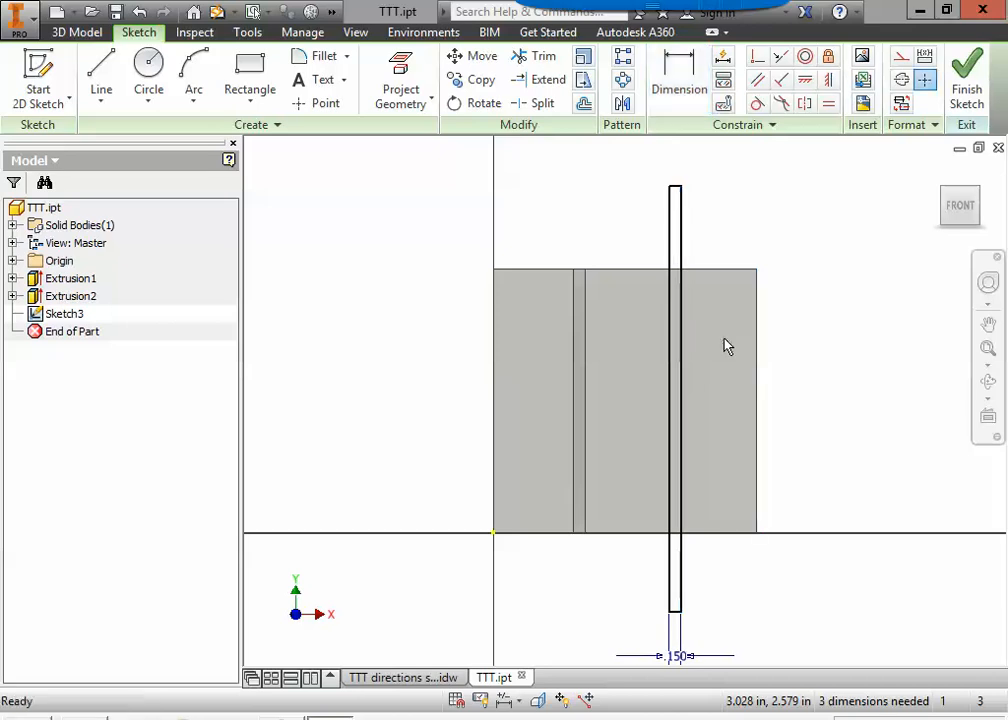
Dimension the rectangle's near long side 1.06 in from the block's right edge, placing the dimension above the block.
{"action": "left_click", "coordinate": [683, 80]}
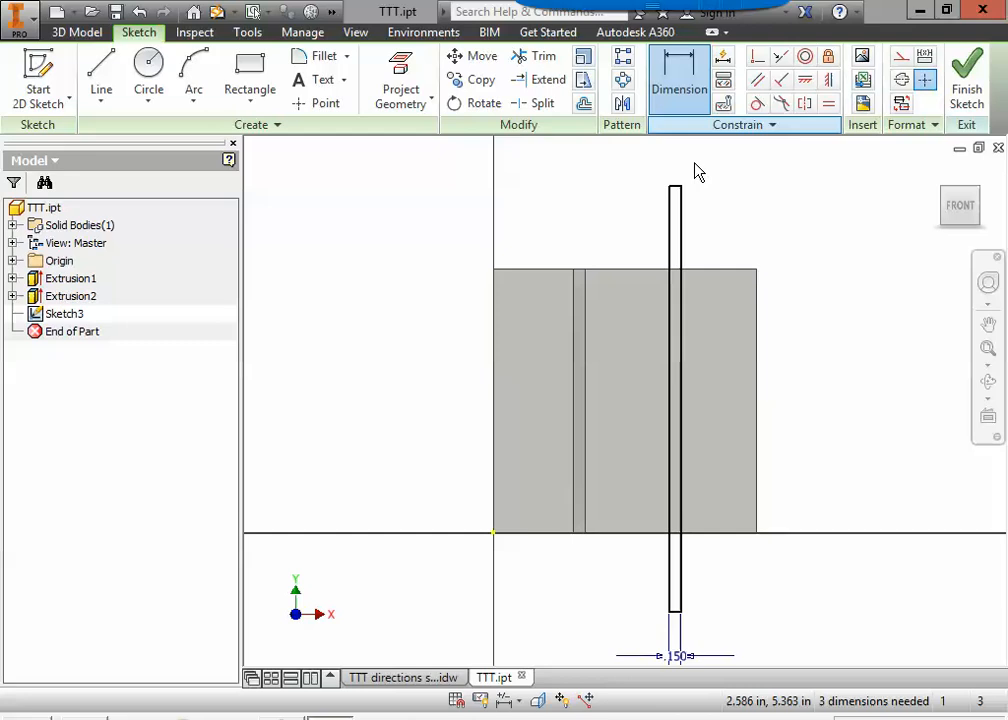
{"action": "left_click", "coordinate": [758, 358]}
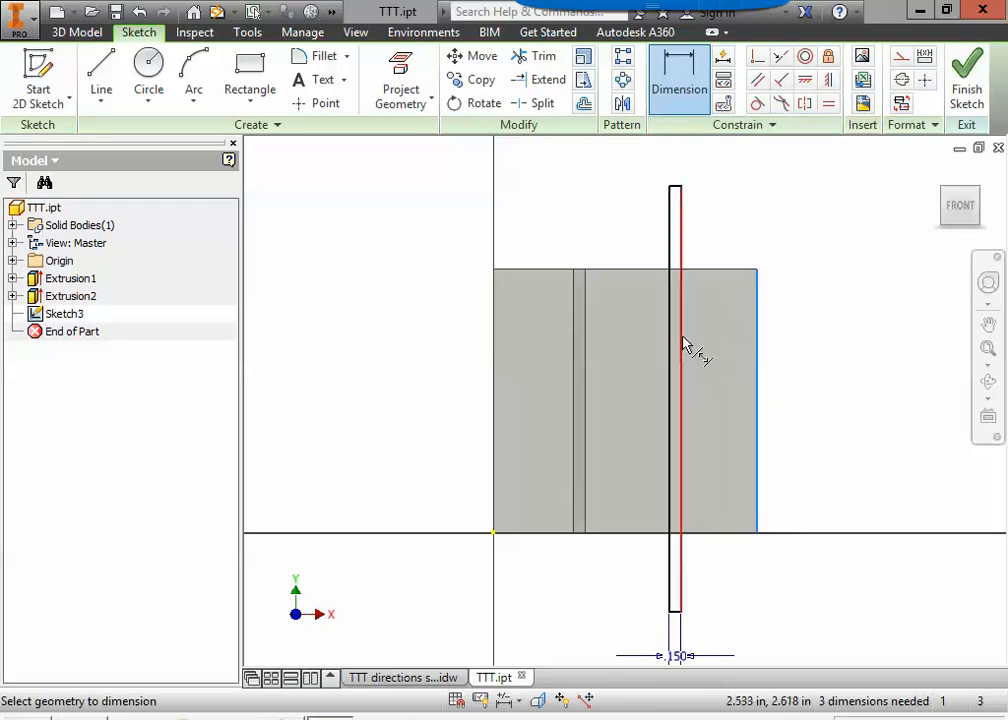
{"action": "left_click", "coordinate": [682, 348]}
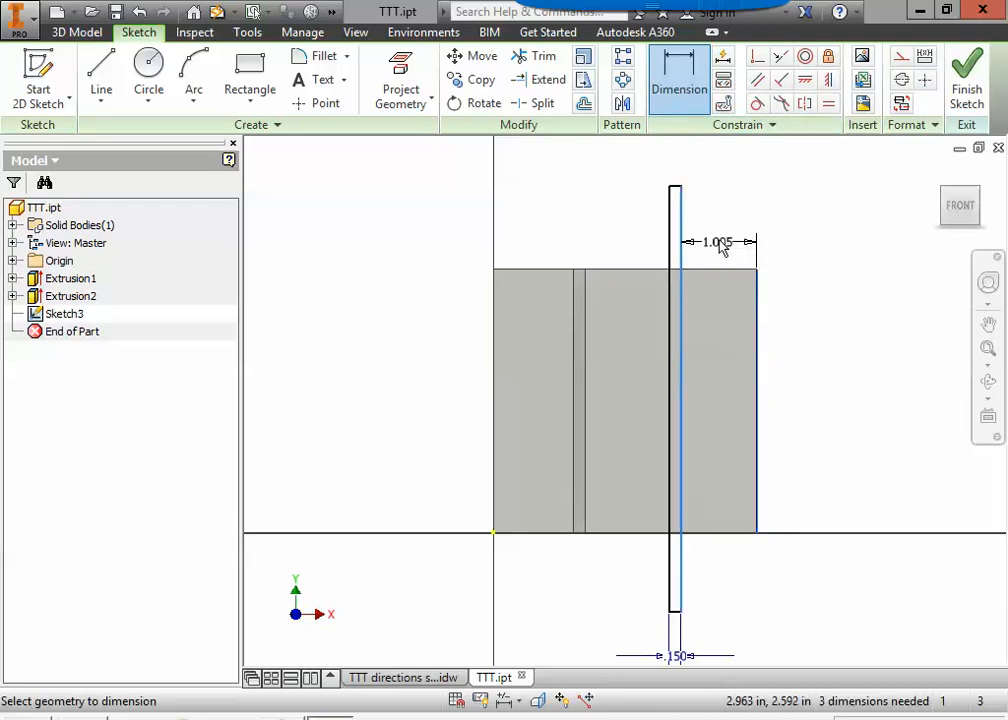
{"action": "left_click", "coordinate": [725, 233]}
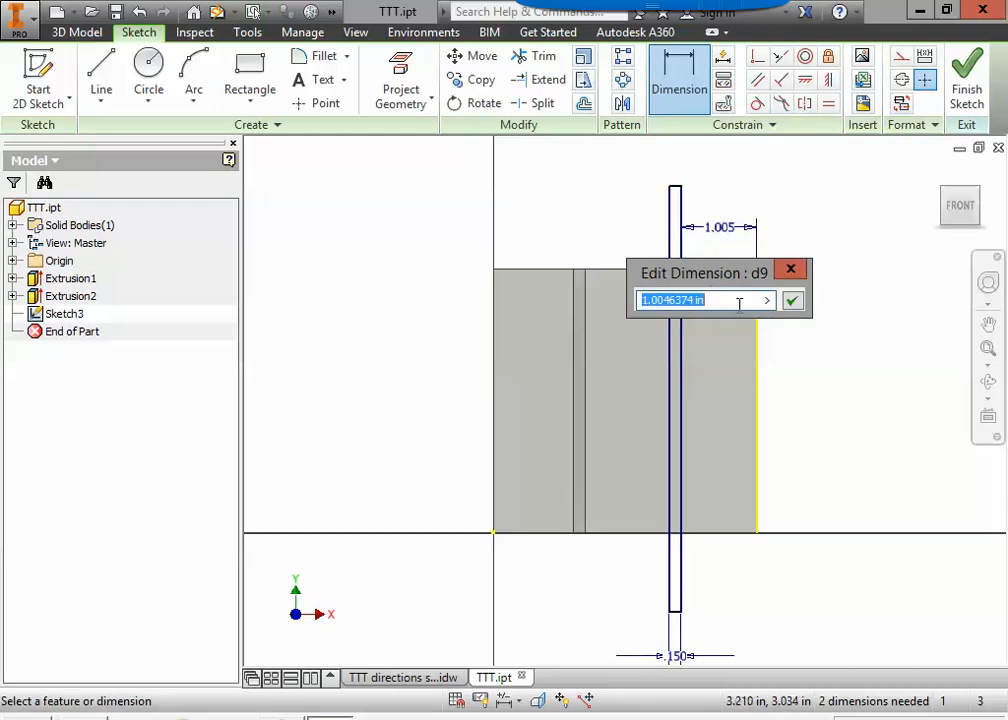
{"action": "type", "text": "1.06"}
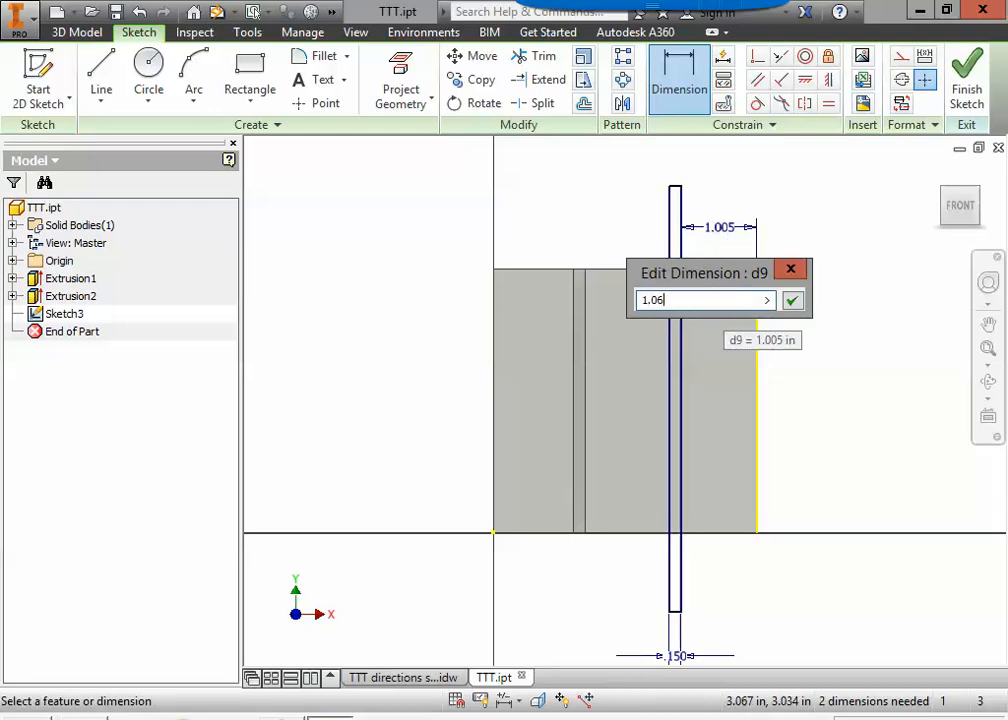
{"action": "key", "text": "Return"}
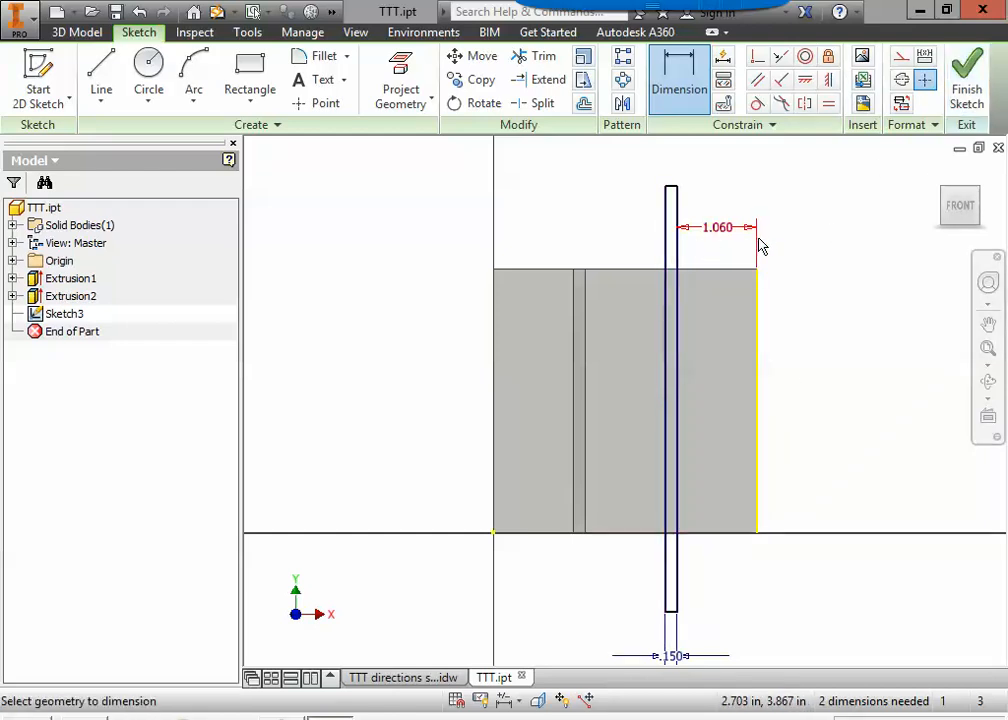
Finish the sketch and extrude the rectangle as a cut 0.19 in deep into the block to form the second vertical groove.
{"action": "left_click", "coordinate": [967, 76]}
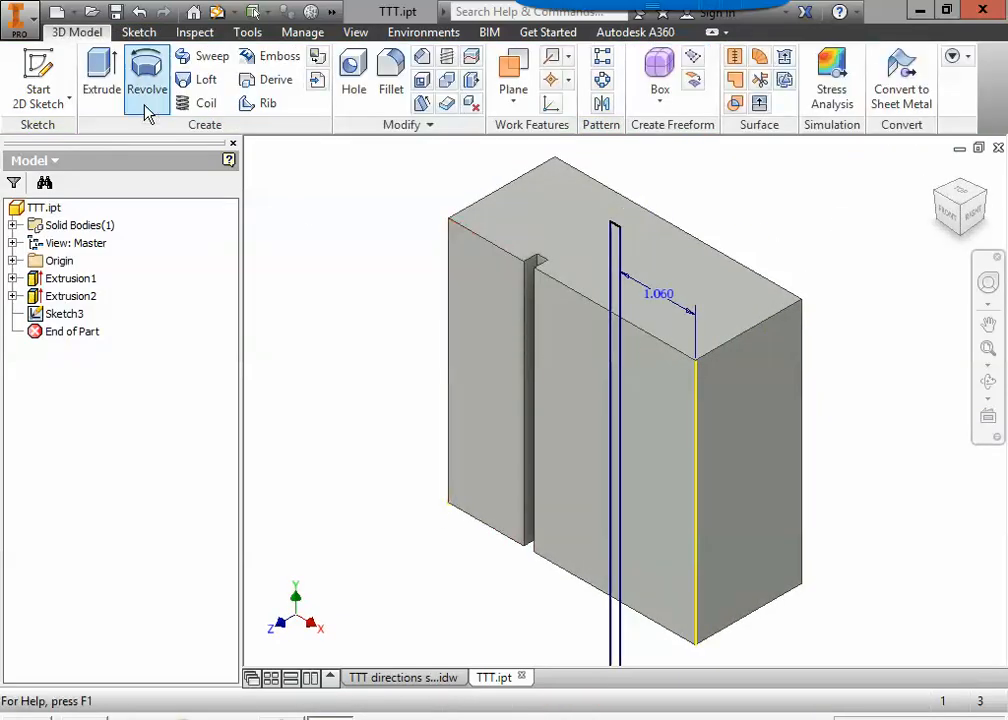
{"action": "left_click", "coordinate": [101, 72]}
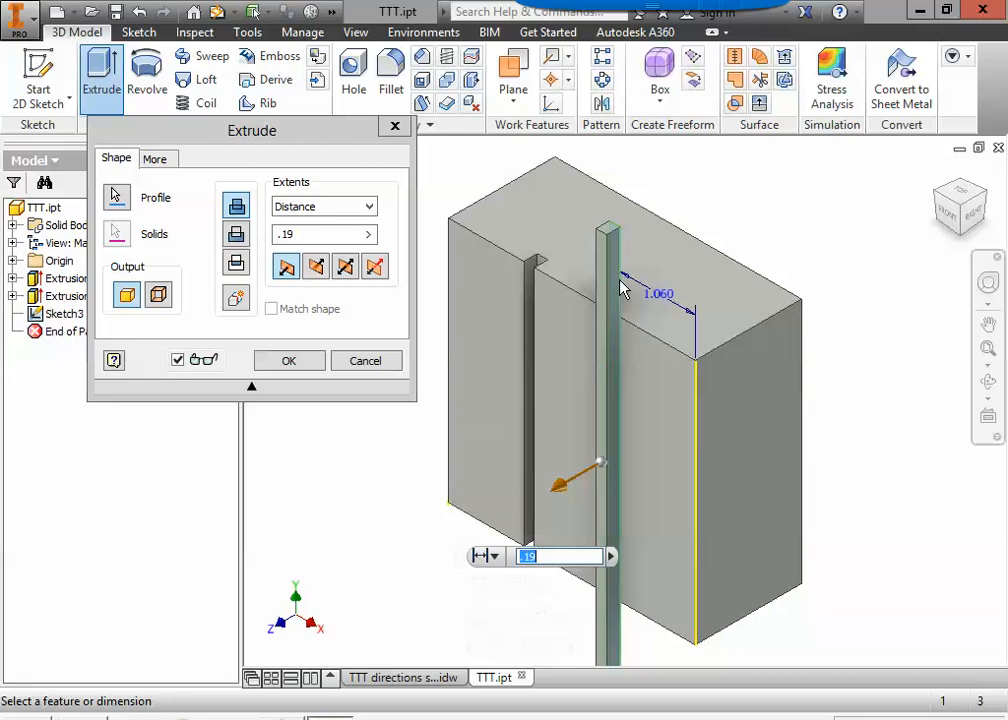
{"action": "left_click", "coordinate": [236, 233]}
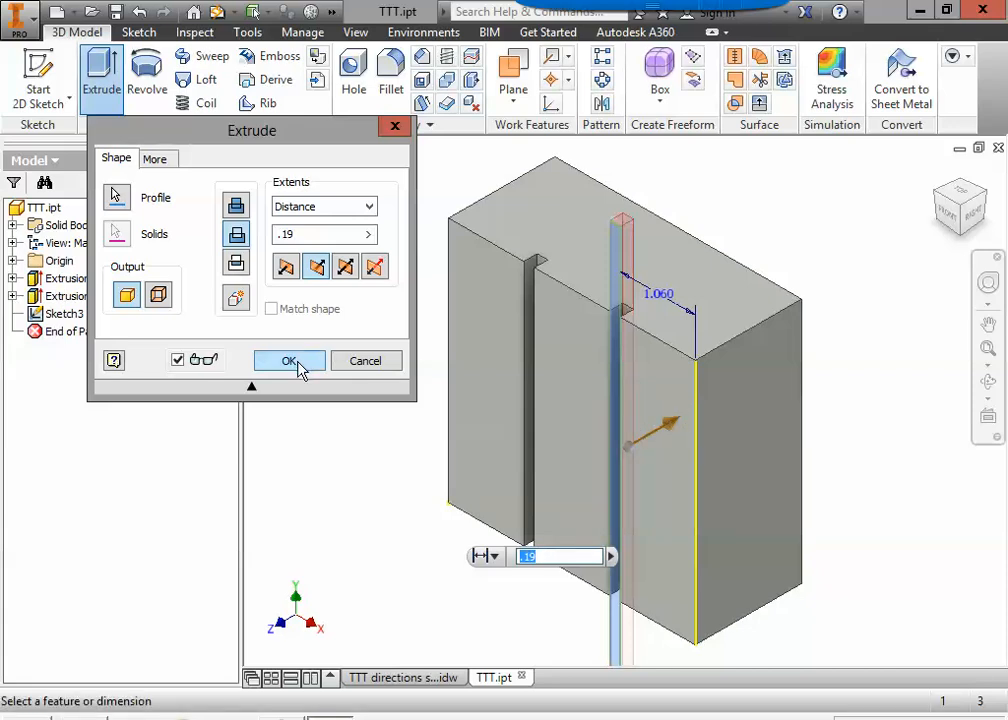
{"action": "left_click", "coordinate": [322, 234]}
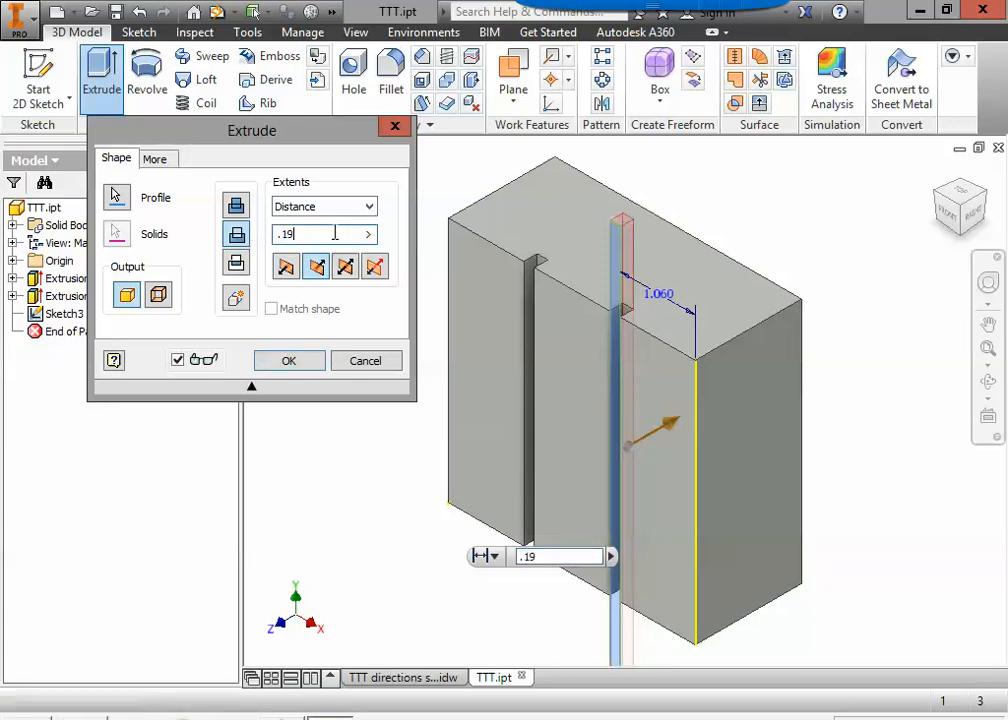
{"action": "left_click_drag", "start_coordinate": [335, 233], "coordinate": [243, 228]}
{"action": "left_click", "coordinate": [328, 236]}
{"action": "left_click_drag", "start_coordinate": [328, 236], "coordinate": [253, 232]}
{"action": "left_click_drag", "start_coordinate": [332, 232], "coordinate": [259, 236]}
{"action": "left_click", "coordinate": [328, 234]}
{"action": "left_click_drag", "start_coordinate": [328, 234], "coordinate": [256, 227]}
{"action": "left_click", "coordinate": [296, 232]}
{"action": "left_click_drag", "start_coordinate": [320, 232], "coordinate": [264, 230]}
{"action": "left_click", "coordinate": [297, 364]}
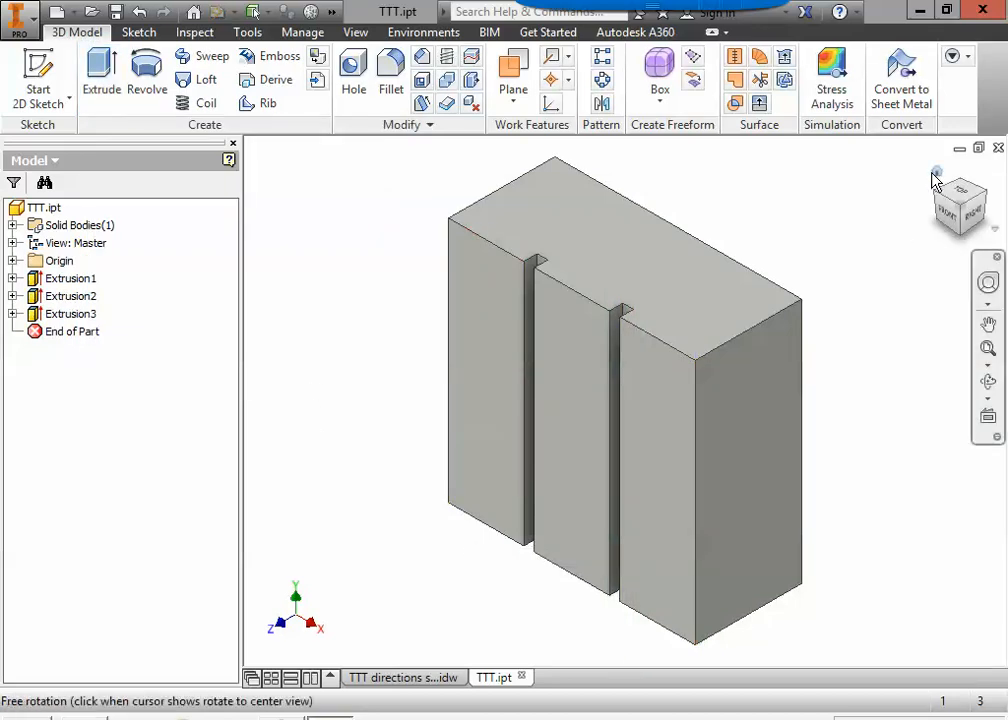
Inspect both vertical grooves from another angle, restore the home view and save the part.
{"action": "middle_click_drag", "start_coordinate": [436, 393], "coordinate": [523, 388], "text": "shift"}
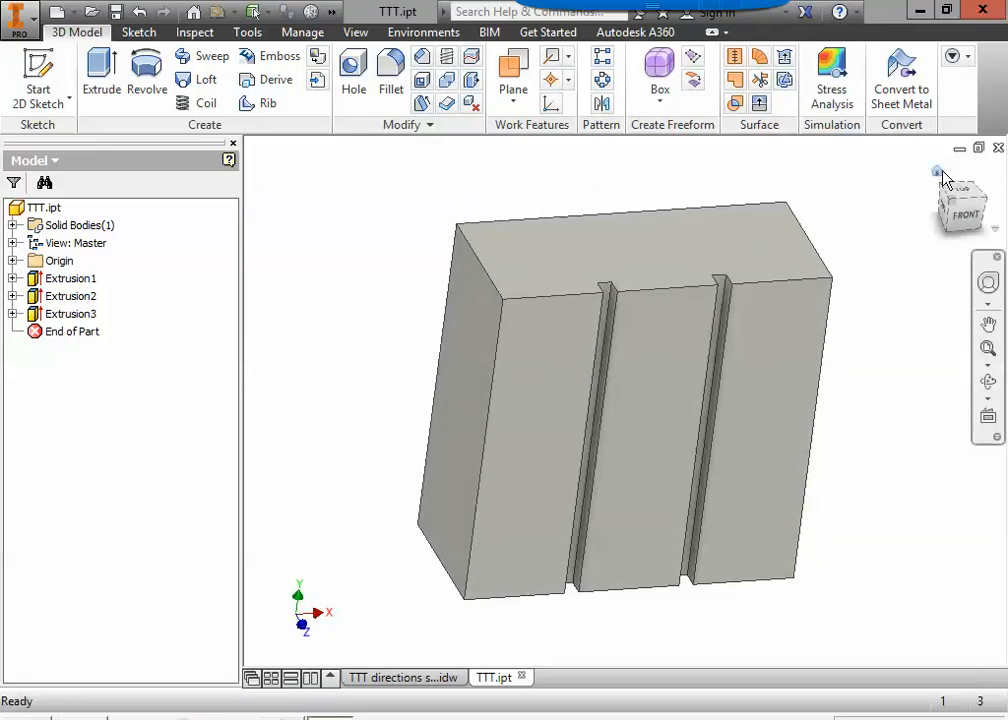
{"action": "left_click", "coordinate": [939, 173]}
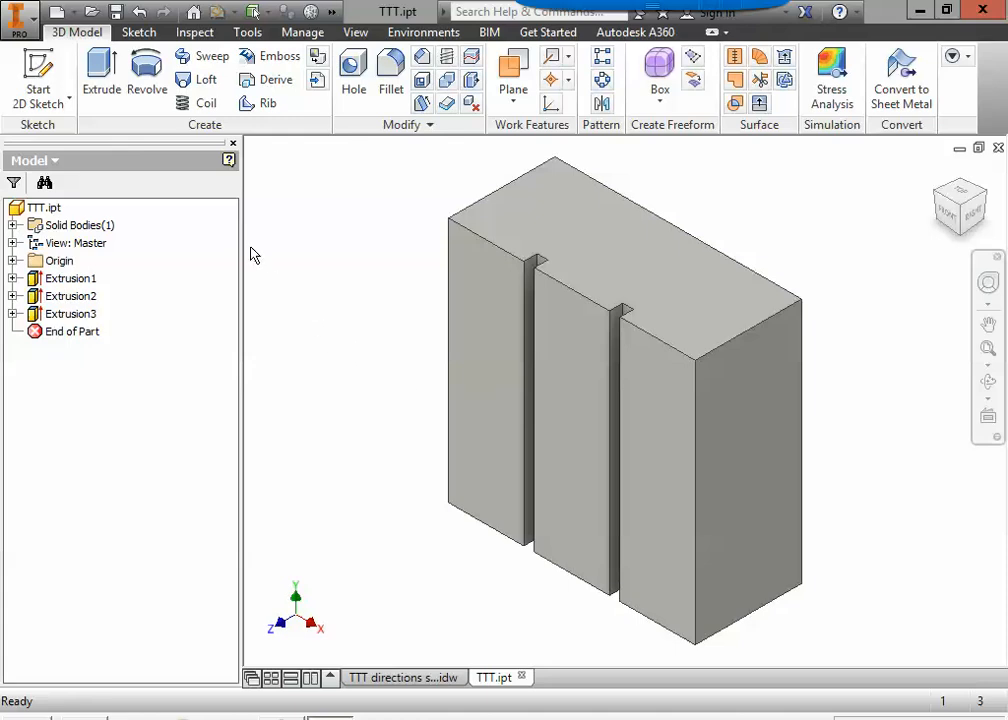
{"action": "left_click", "coordinate": [117, 14]}
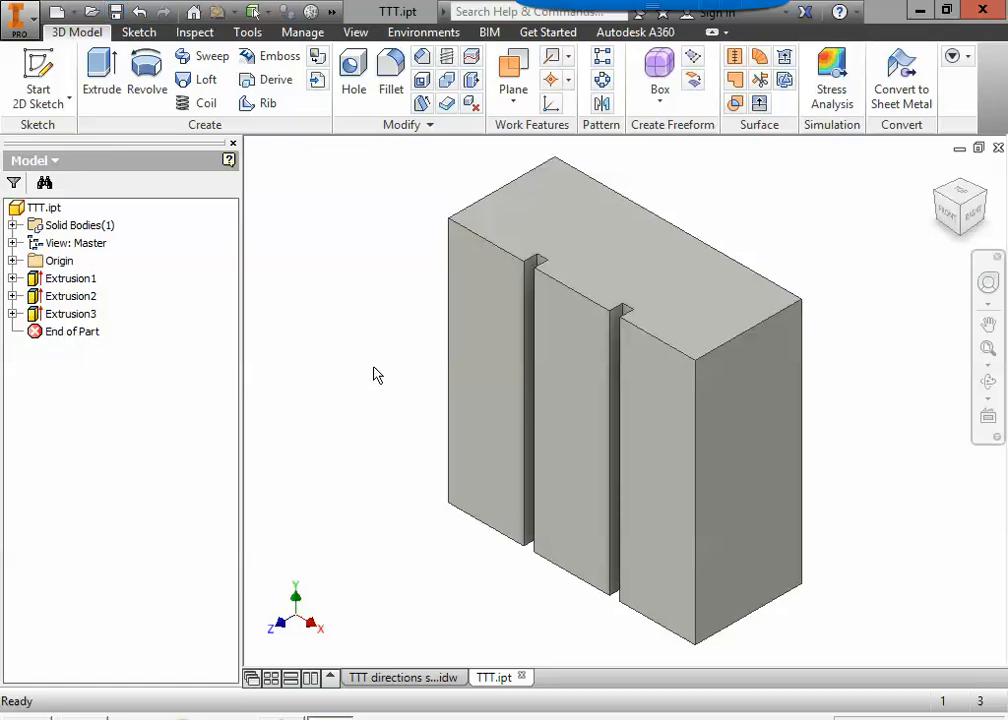